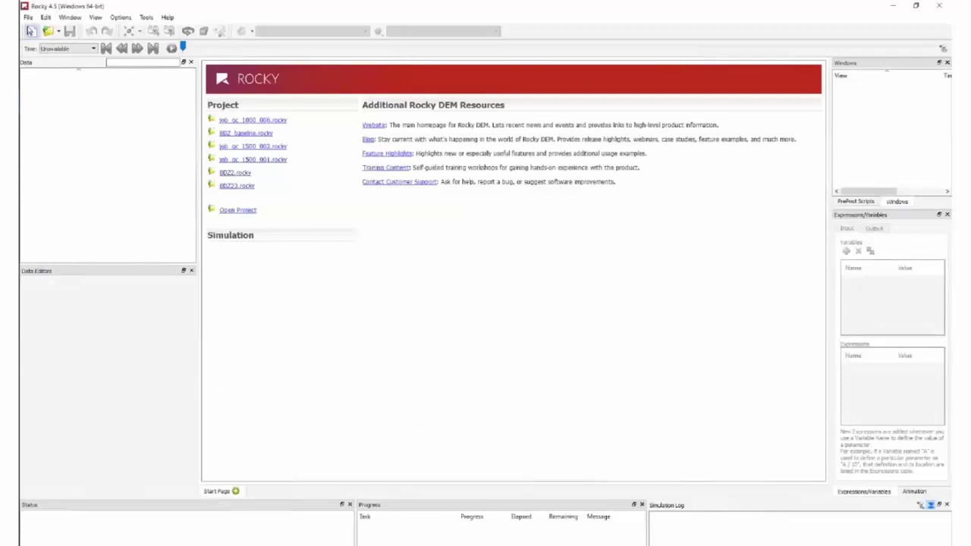
Create a new project and rename its study to Excavator.
left_click(31, 30)
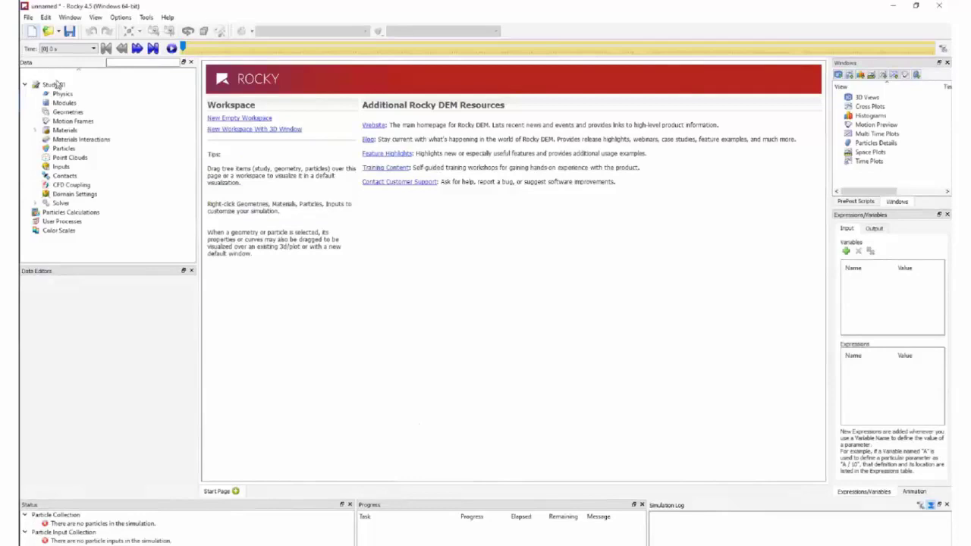
left_click(56, 85)
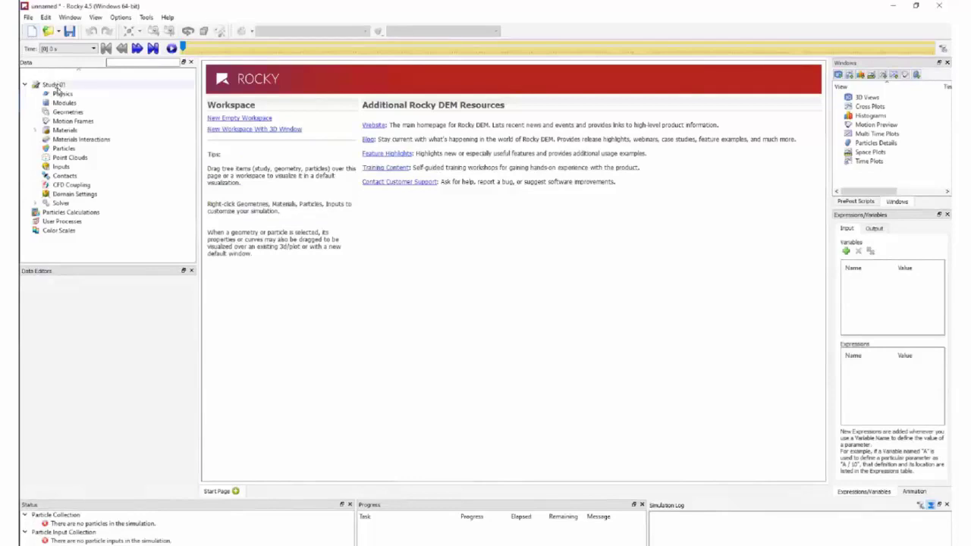
left_click(57, 88)
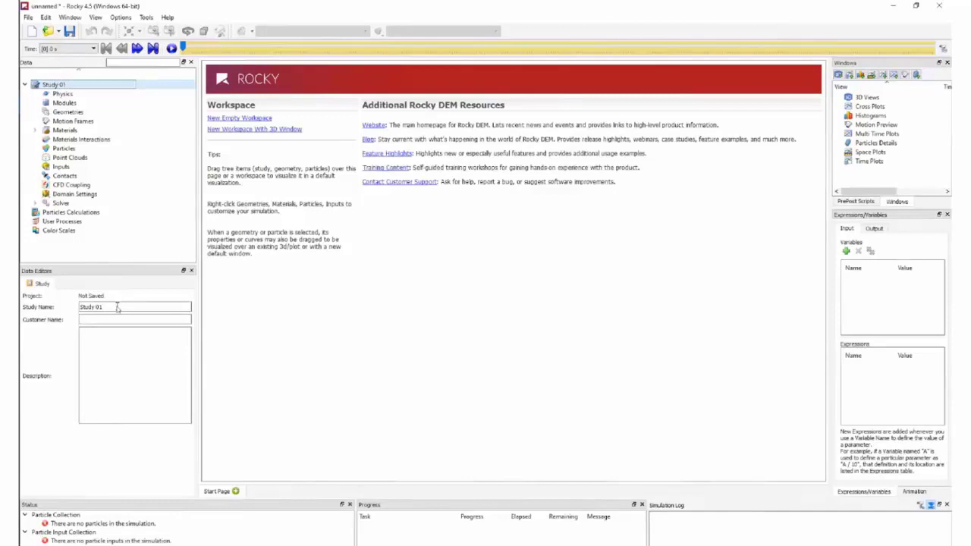
left_click_drag(117, 307, 60, 305)
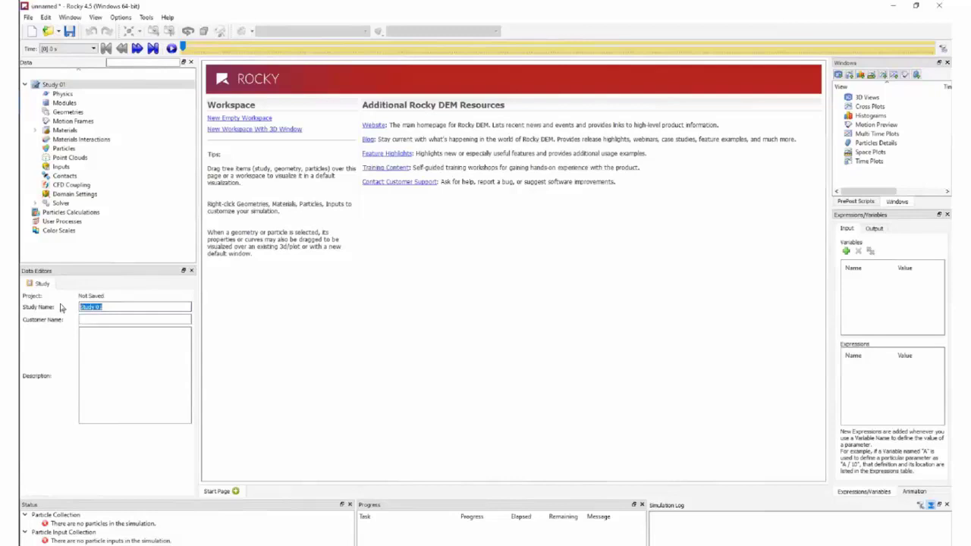
type("Excavator_FMU.fmu")
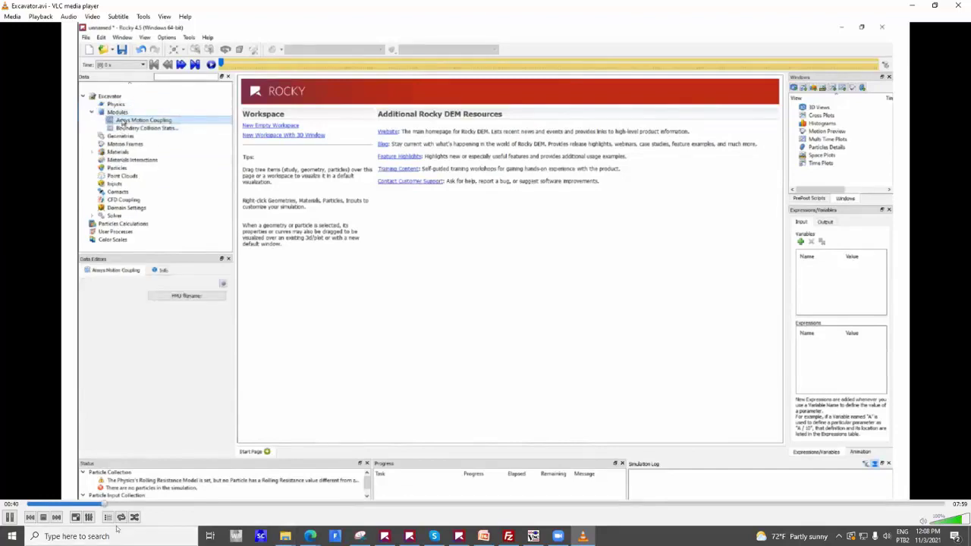
Finish importing the excavator geometry with metres as the import unit and display all geometries in a maximized 3D view.
left_click(75, 518)
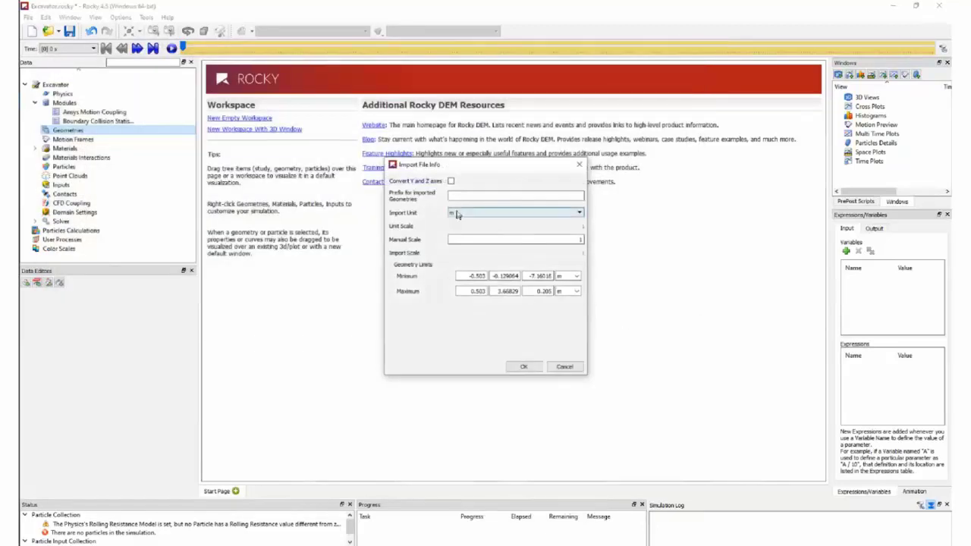
left_click(525, 367)
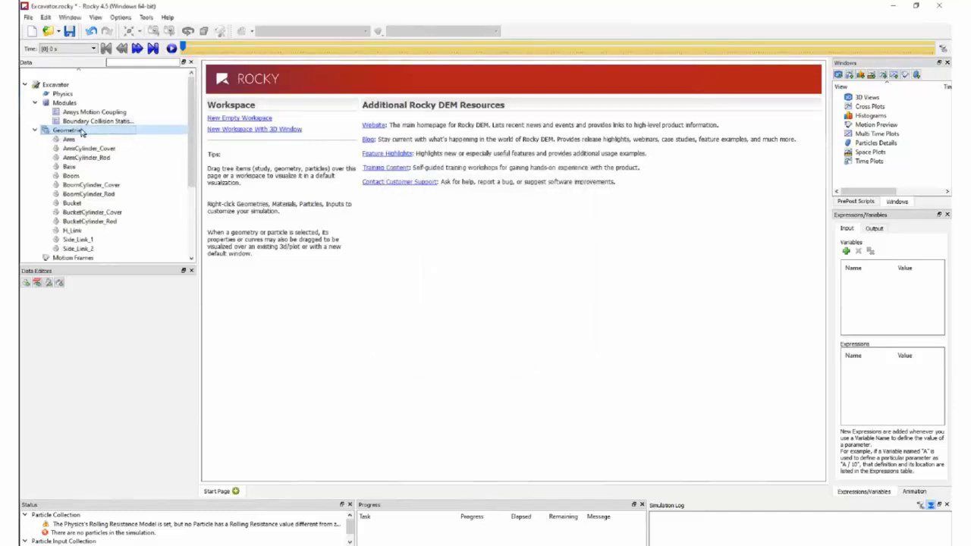
left_click_drag(83, 131, 450, 219)
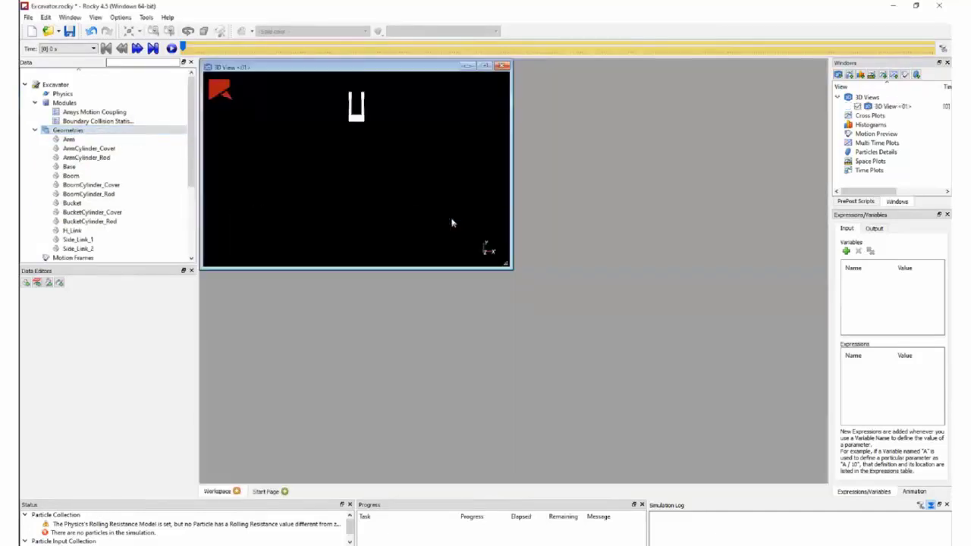
left_click(484, 66)
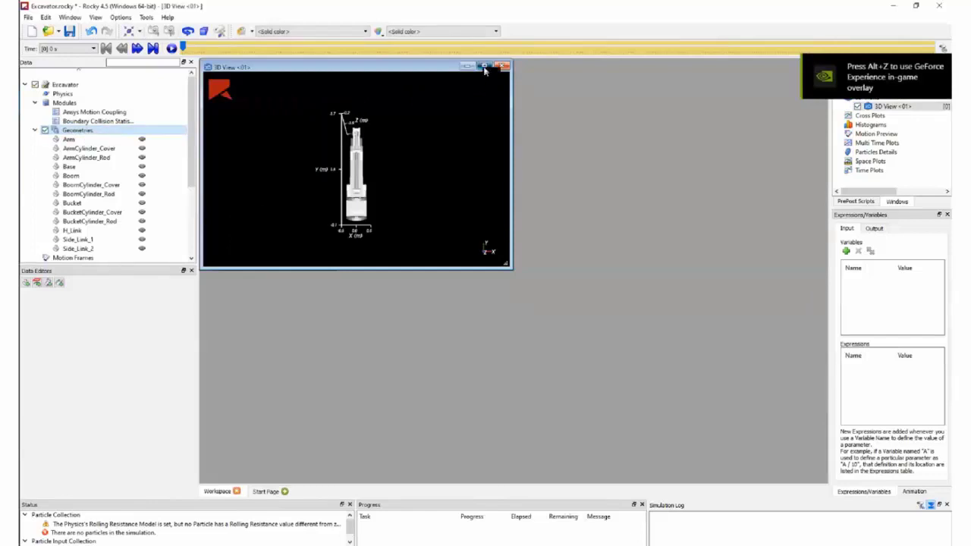
left_click_drag(602, 231, 246, 201)
Import the Ground.stl geometry using mm as the import unit.
right_click(87, 132)
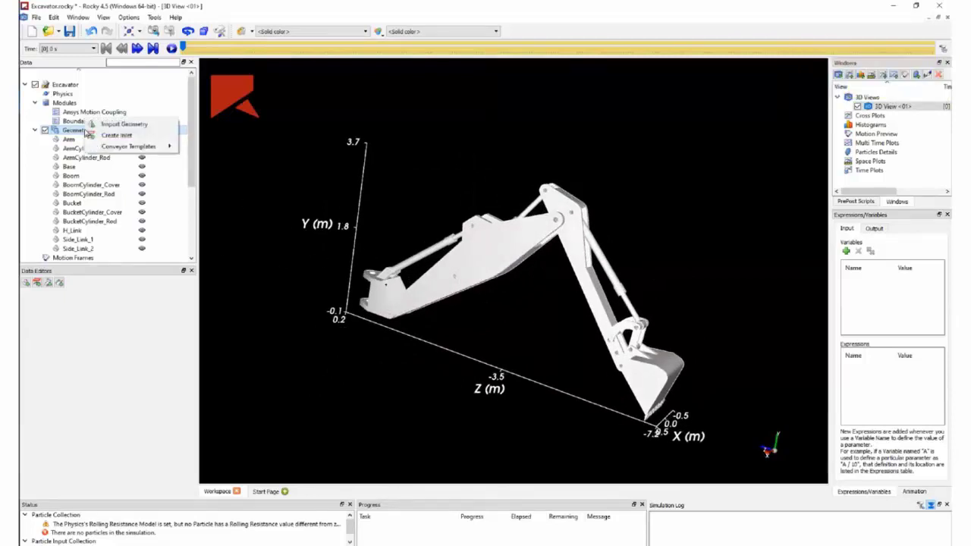
left_click(108, 124)
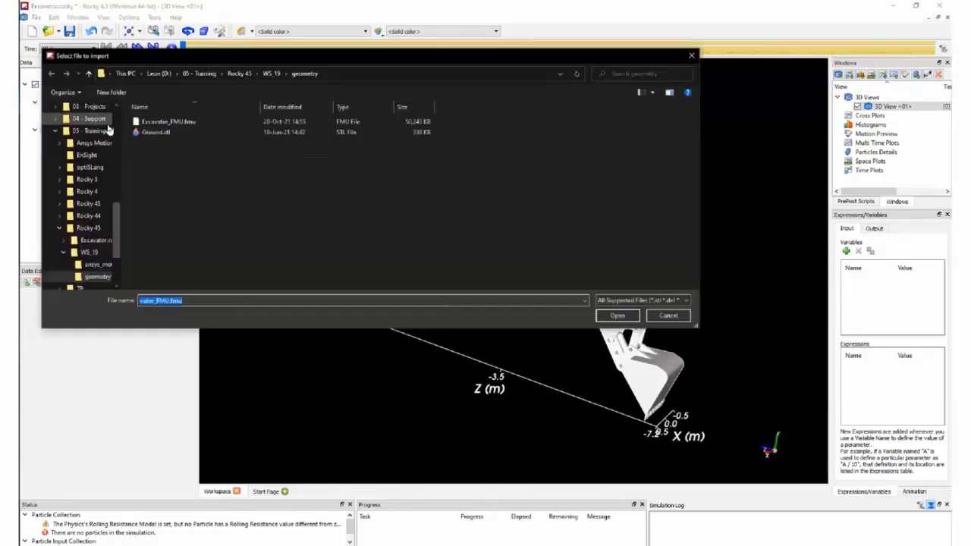
left_click(155, 132)
left_click(609, 316)
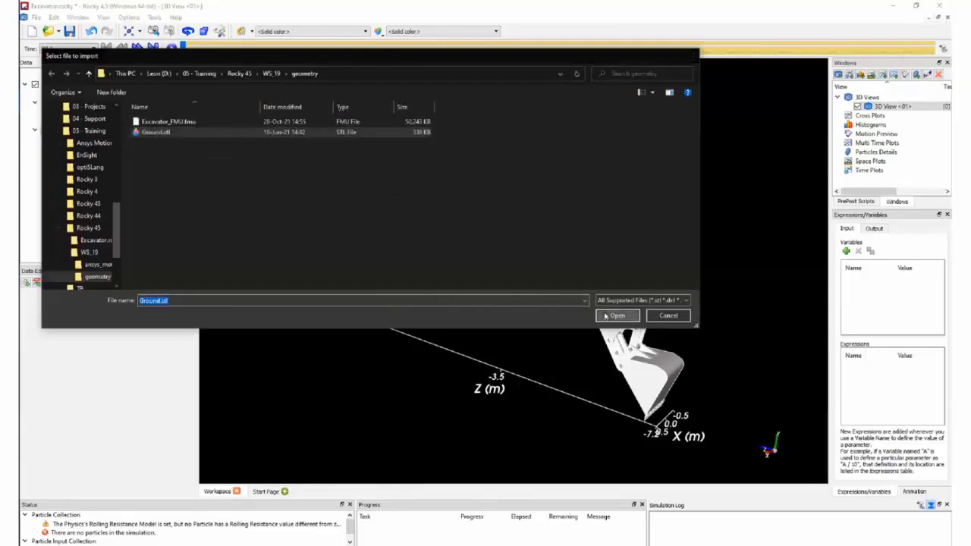
left_click(459, 214)
left_click(458, 220)
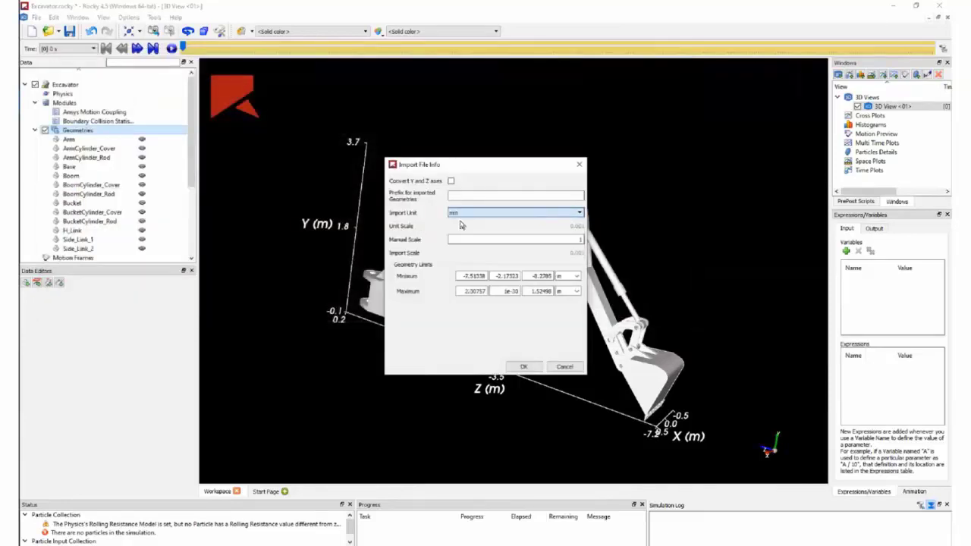
left_click(530, 368)
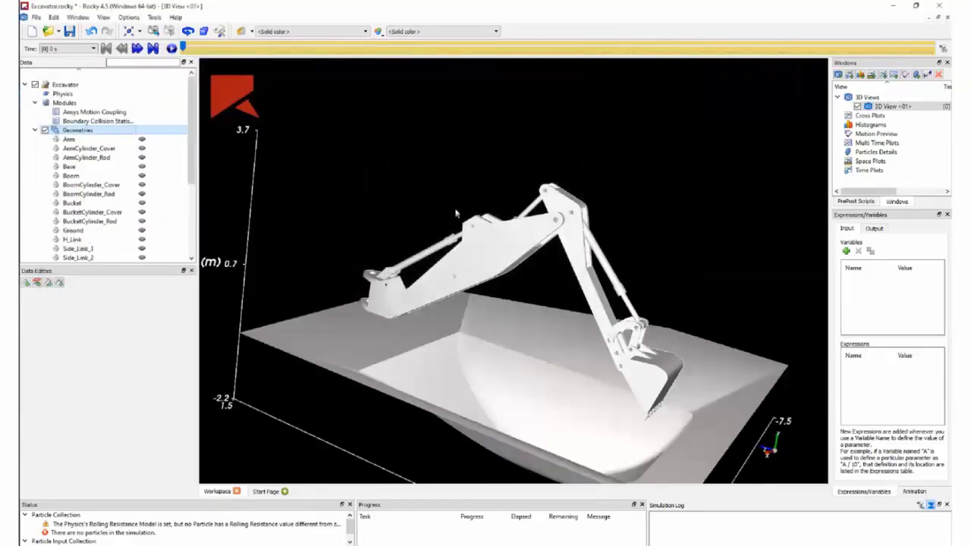
Hide the bounding box in the 3D view.
scroll(452, 202, "down", 3)
left_click_drag(556, 217, 561, 167)
right_click(561, 167)
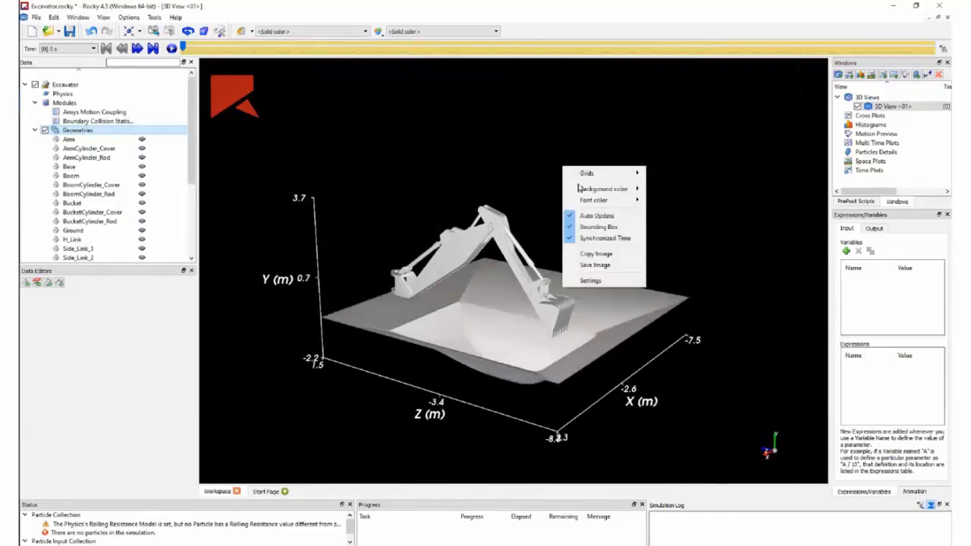
left_click(599, 227)
Set the 3D view's background color to white and change its font color.
right_click(588, 179)
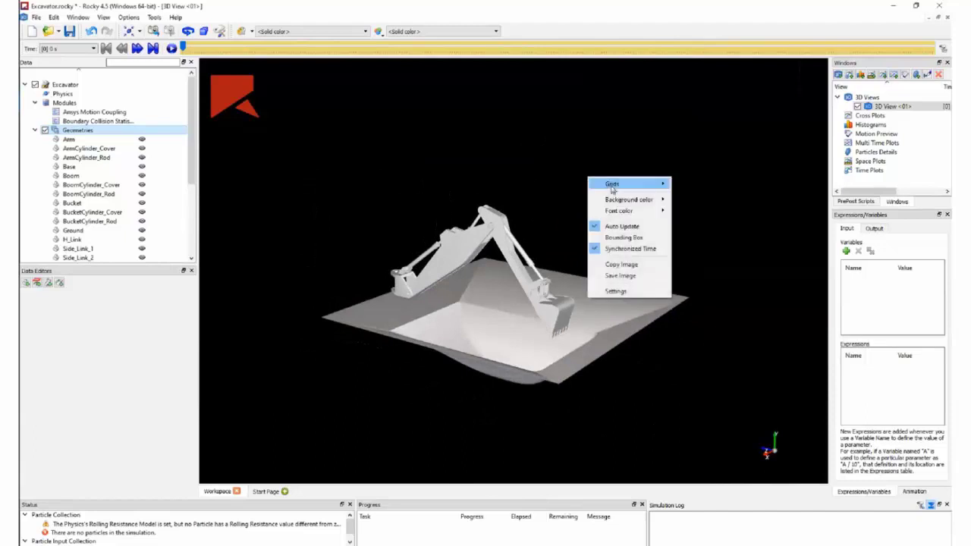
mouse_move(635, 198)
left_click(690, 213)
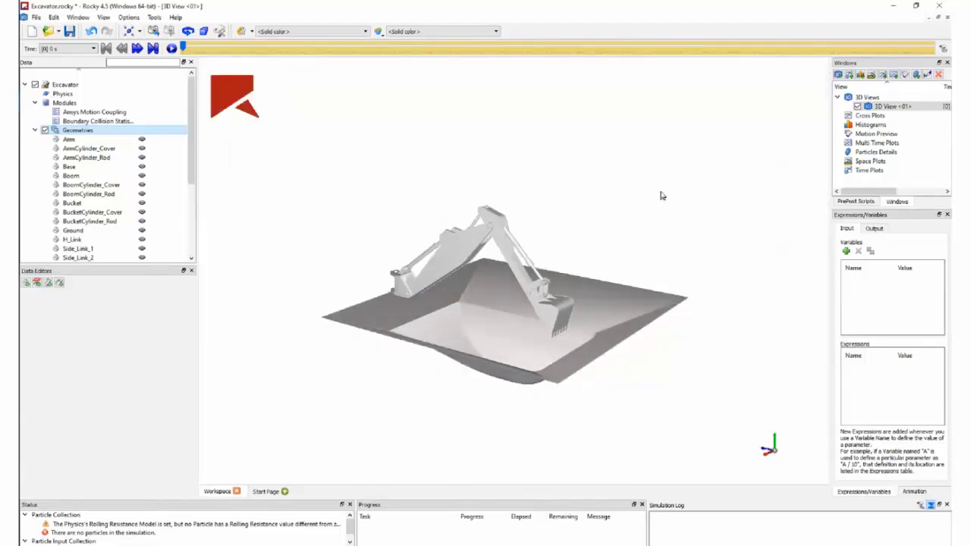
right_click(661, 194)
mouse_move(694, 225)
left_click(763, 222)
Select the excavator's Bucket geometry and display its mesh edges.
left_click_drag(542, 219, 566, 207)
scroll(541, 231, "up", 5)
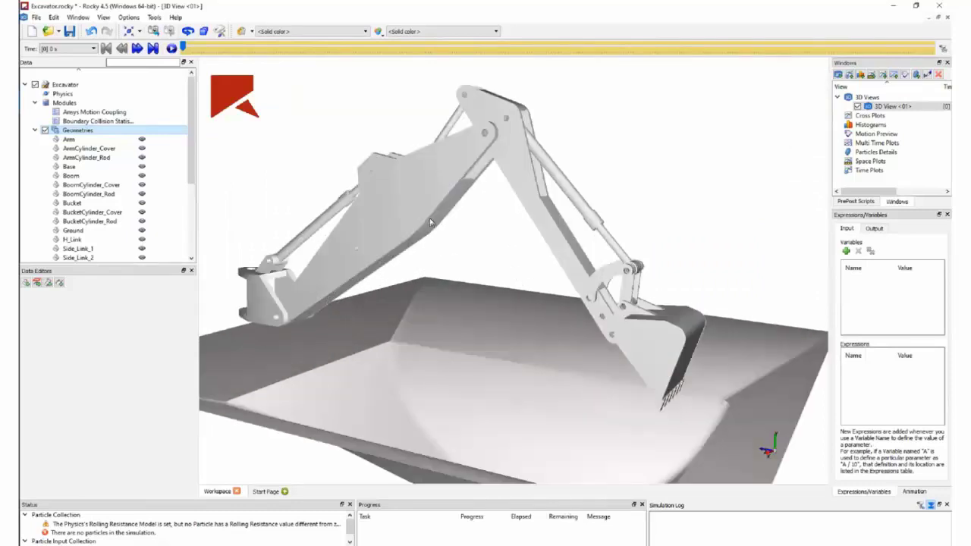
scroll(421, 225, "down", 6)
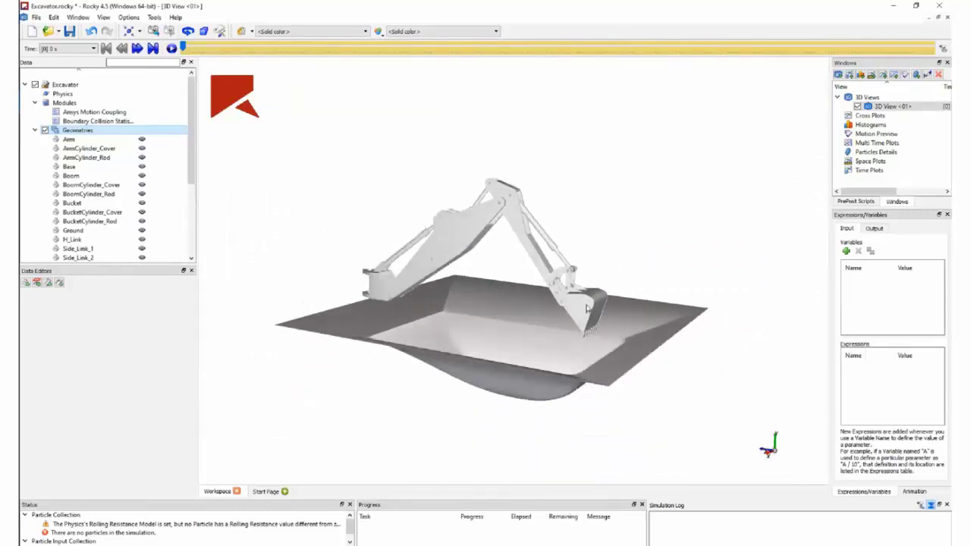
left_click(592, 315)
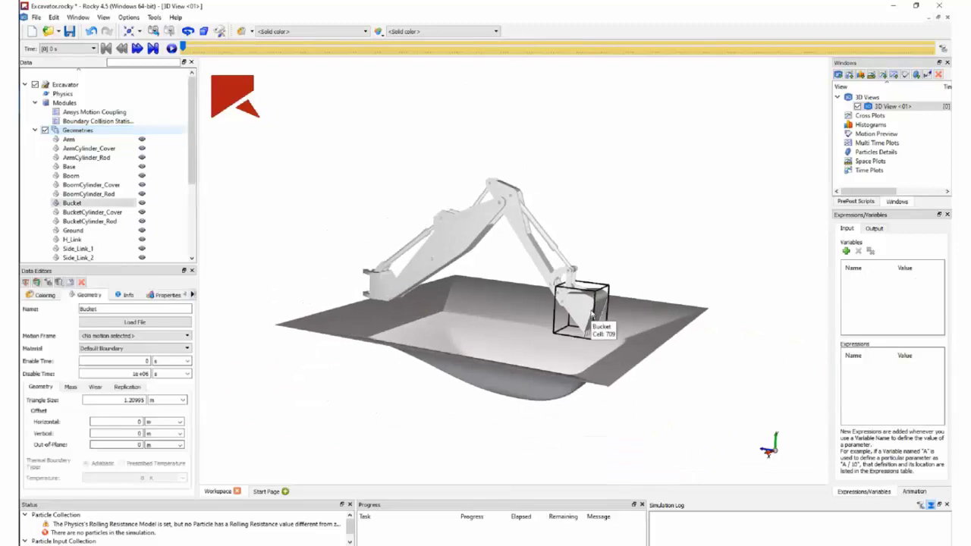
left_click(41, 294)
left_click(35, 392)
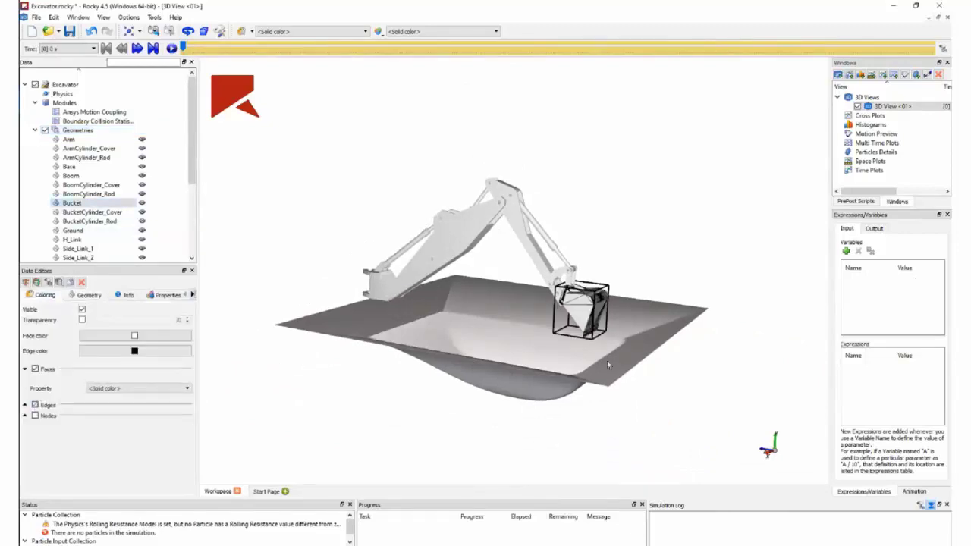
Set the Bucket geometry's triangle size to 0.025 m.
left_click_drag(631, 349, 665, 329)
scroll(668, 325, "up", 5)
scroll(379, 264, "down", 5)
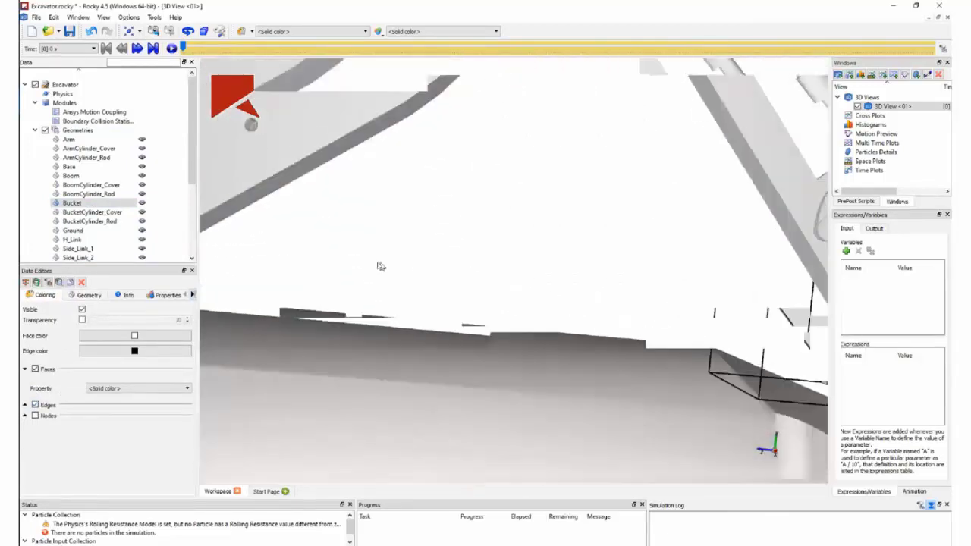
left_click(85, 295)
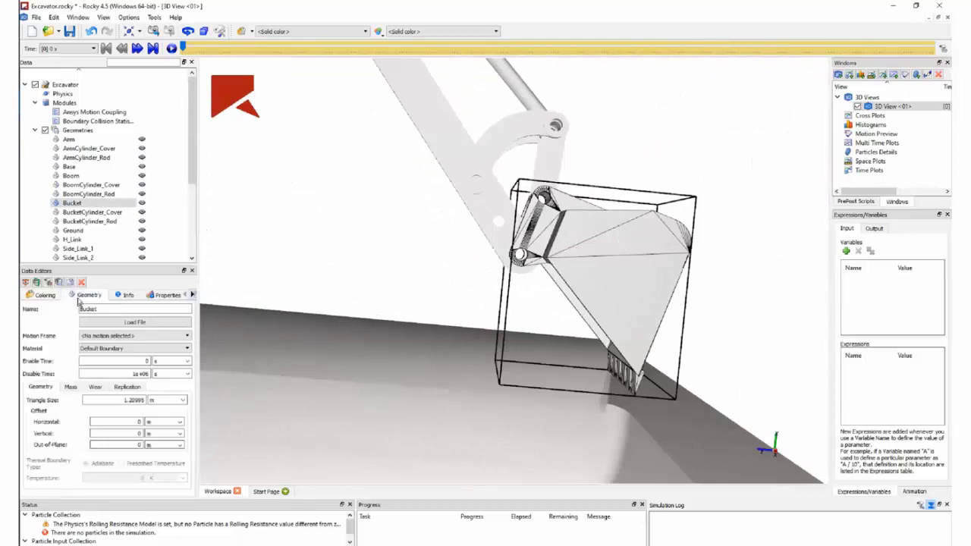
double_click(129, 402)
type("0.025")
key("Return")
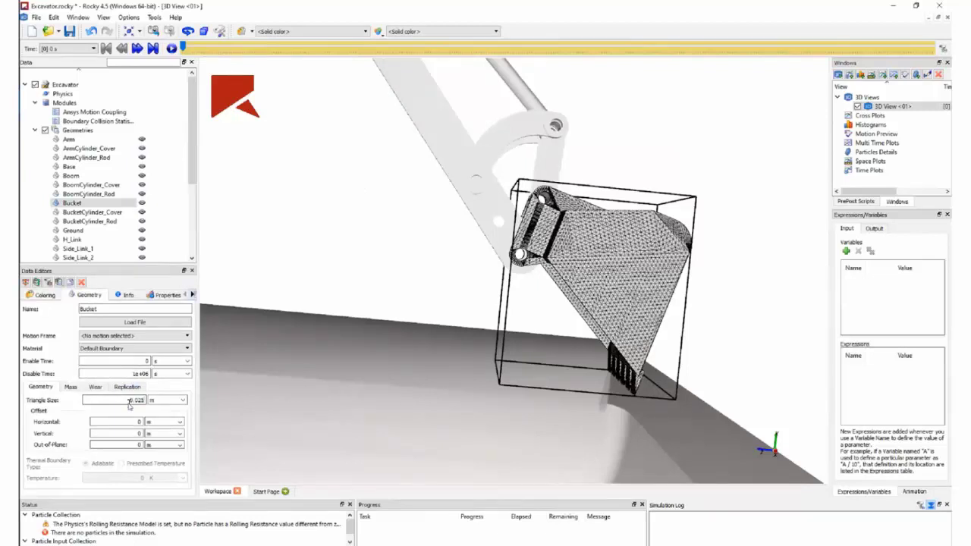
Inspect the refined bucket mesh and turn off its edge display.
left_click_drag(599, 282, 99, 360)
left_click(44, 295)
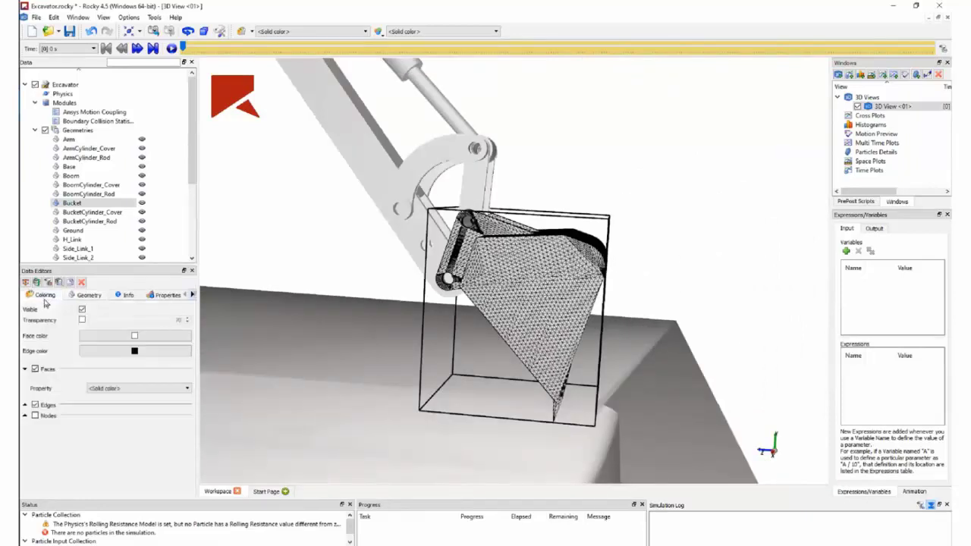
left_click(34, 405)
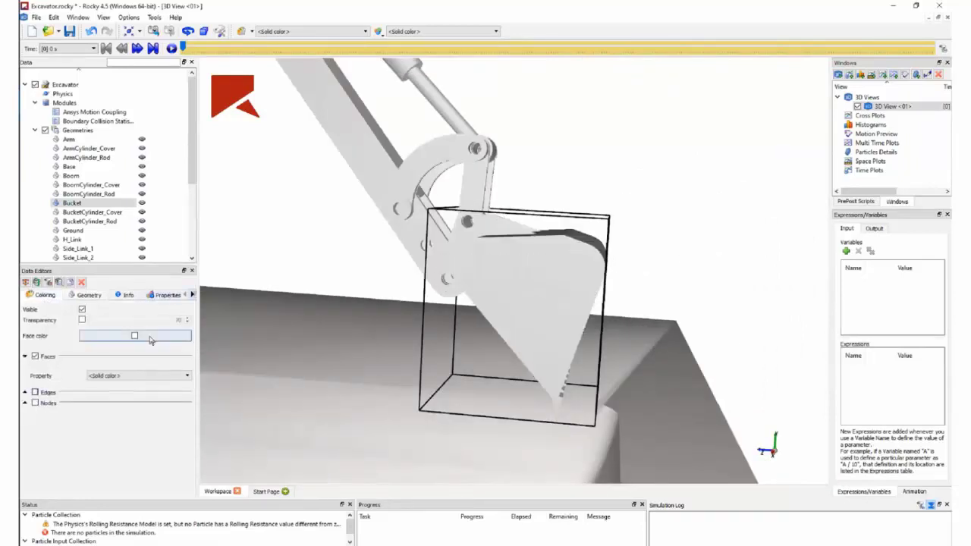
Set the bulk density of the Default Particles material to 1500 kg/m3.
scroll(303, 302, "down", 5)
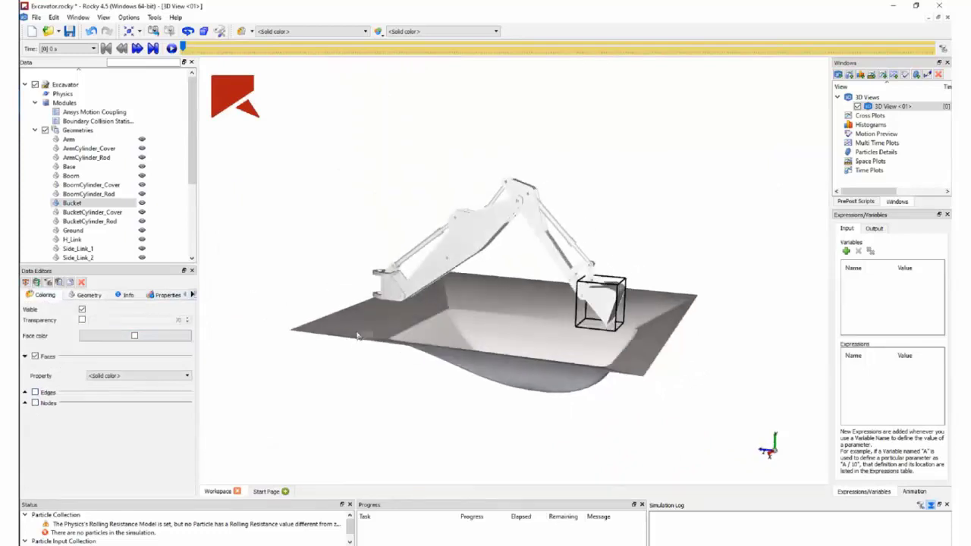
left_click(69, 140)
scroll(68, 140, "down", 1)
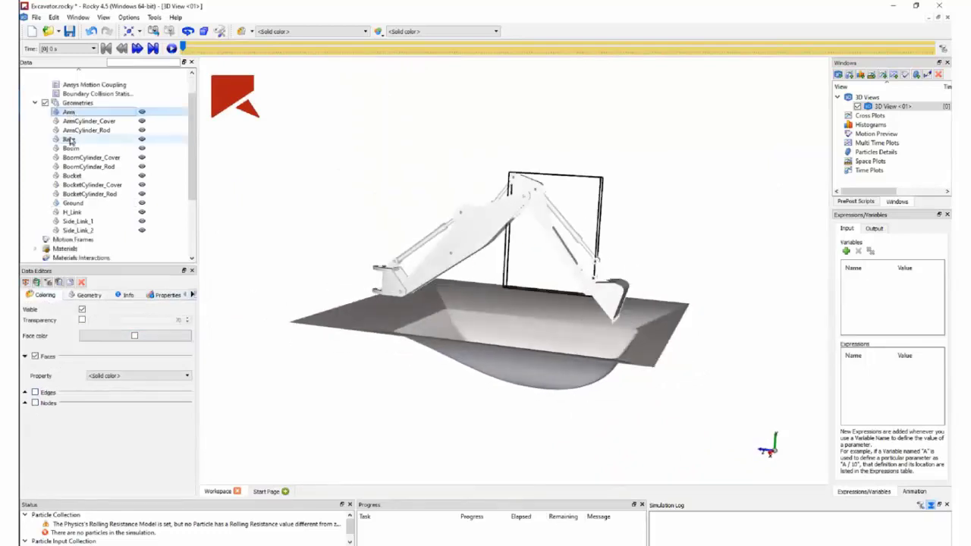
left_click(35, 103)
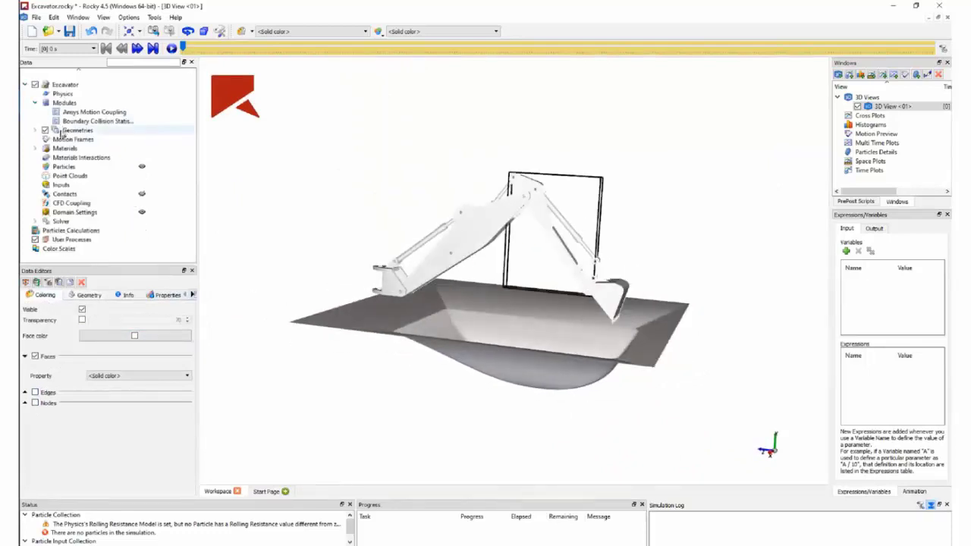
left_click(35, 148)
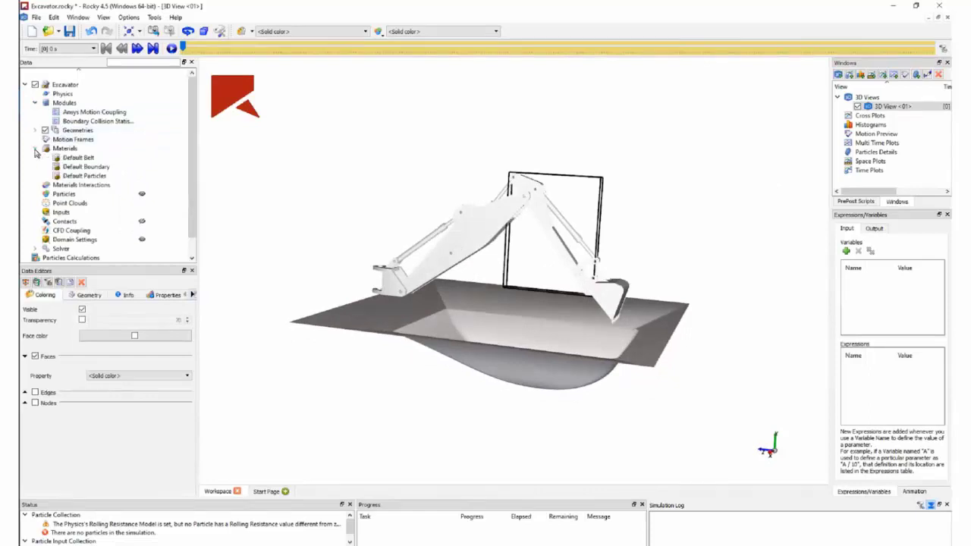
left_click(83, 175)
left_click_drag(111, 342, 174, 348)
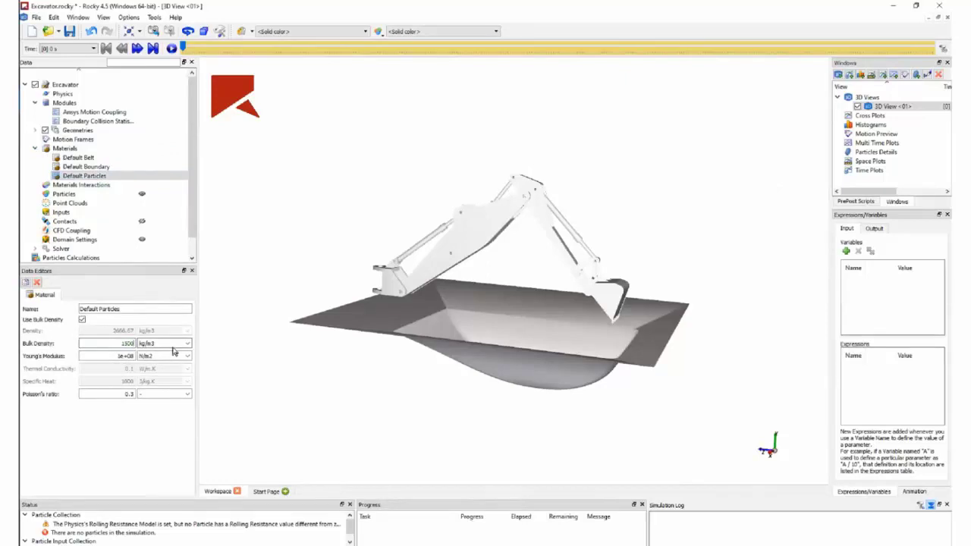
key("Return")
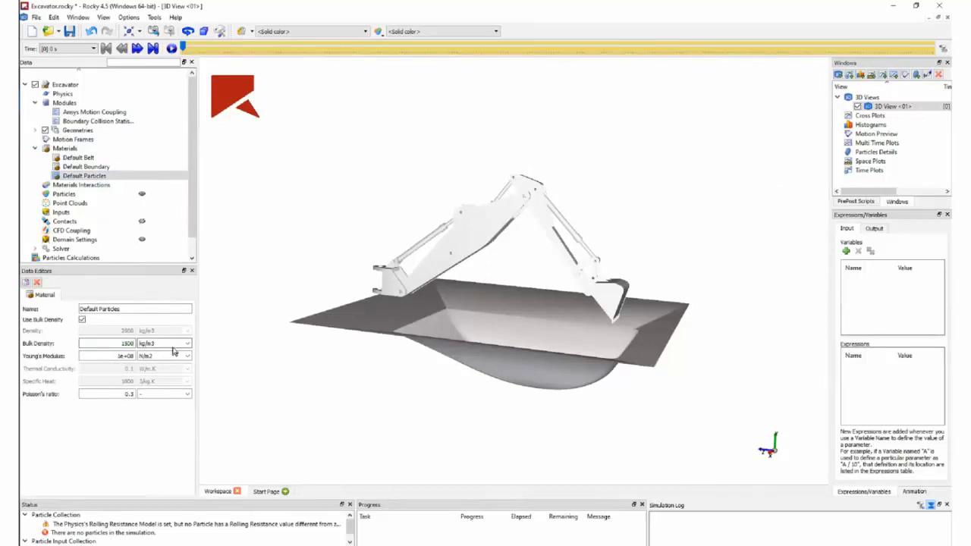
Duplicate the Default Boundary material and rename the copy Ground.
right_click(92, 168)
left_click(127, 160)
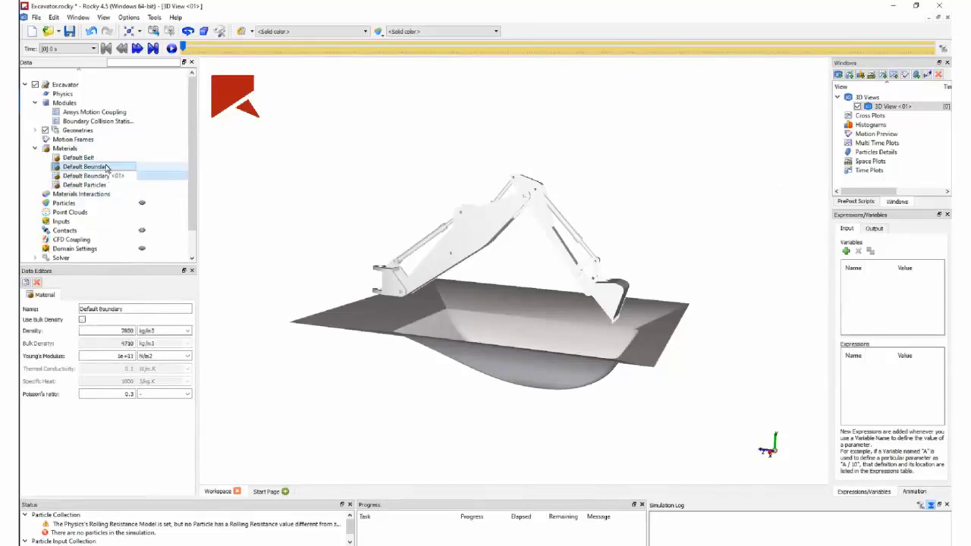
left_click(98, 176)
left_click_drag(147, 309, 61, 309)
type("d")
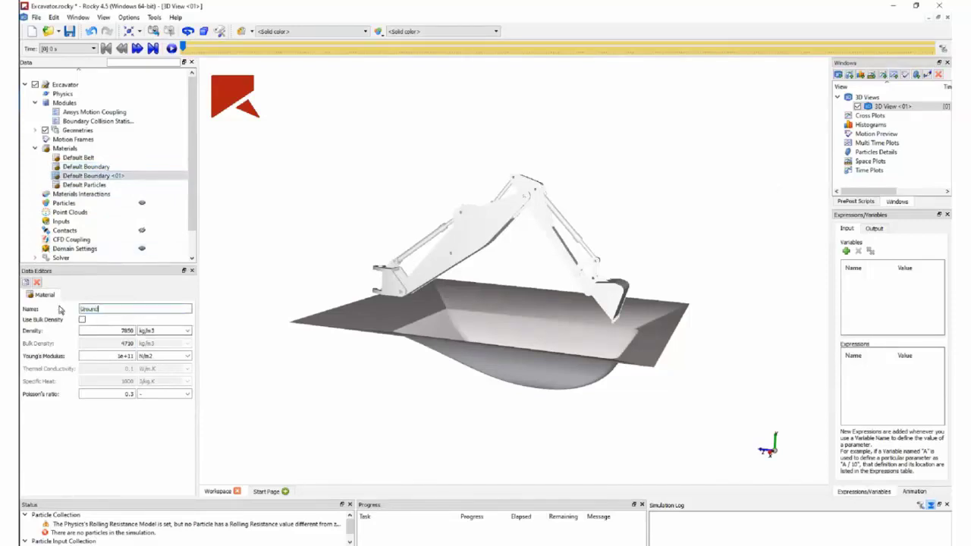
type("round")
key("Return")
left_click(386, 334)
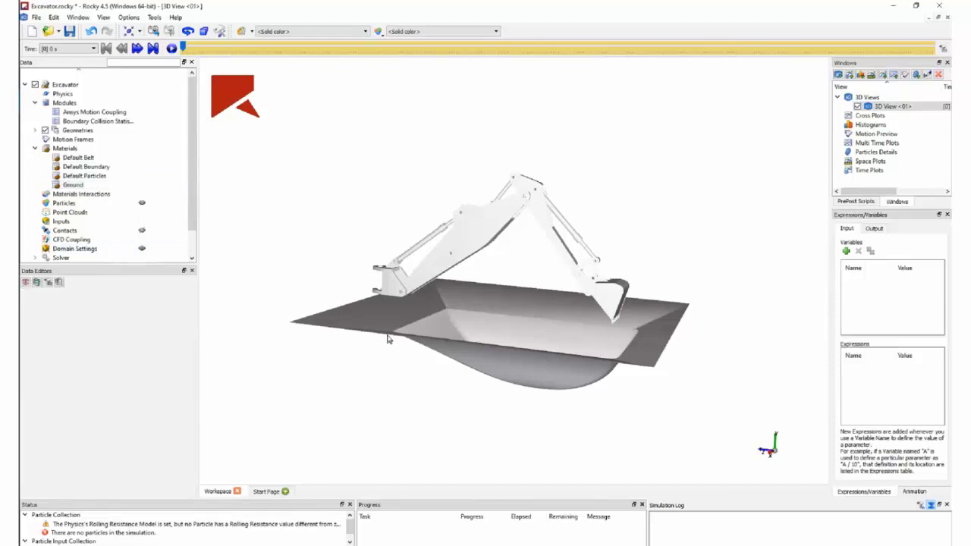
Assign the Ground material to the Ground geometry.
left_click(383, 328)
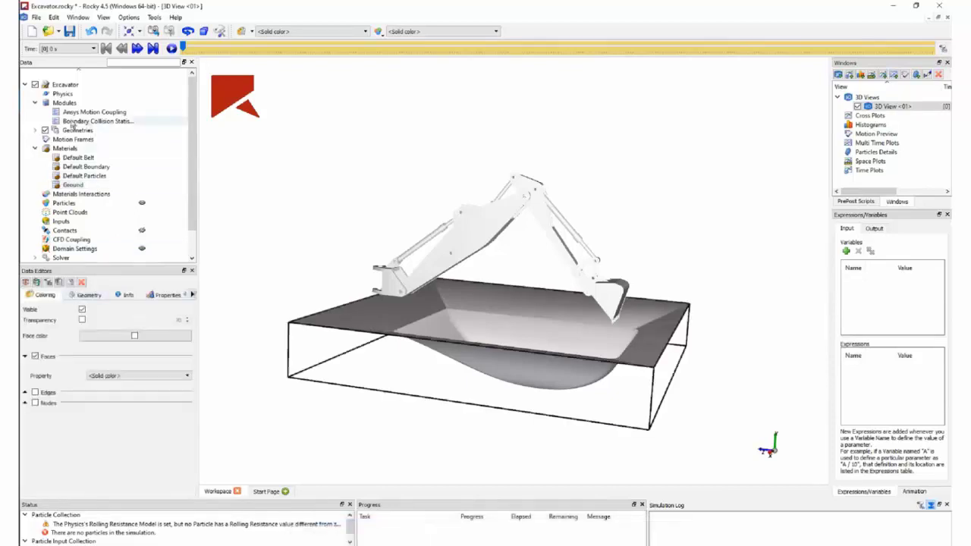
left_click(35, 129)
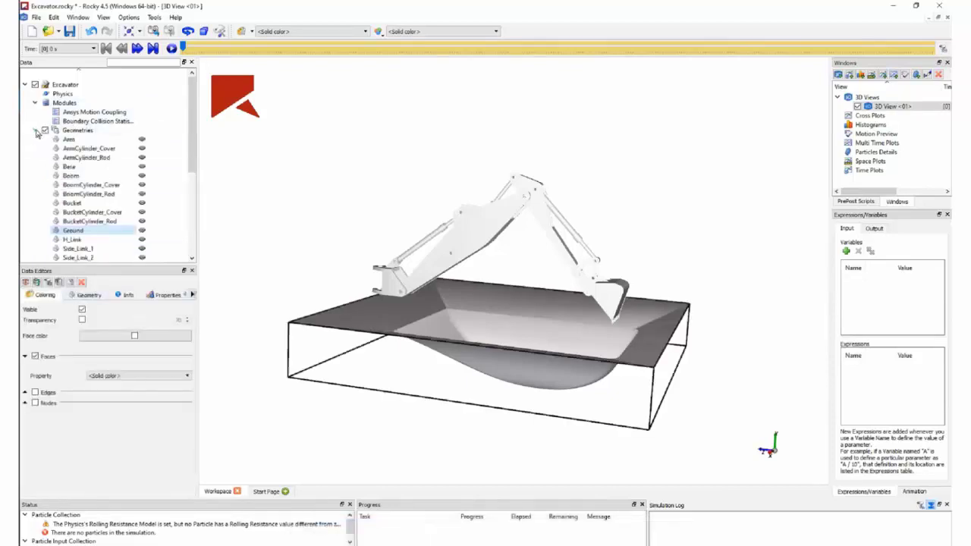
left_click(88, 226)
left_click(88, 294)
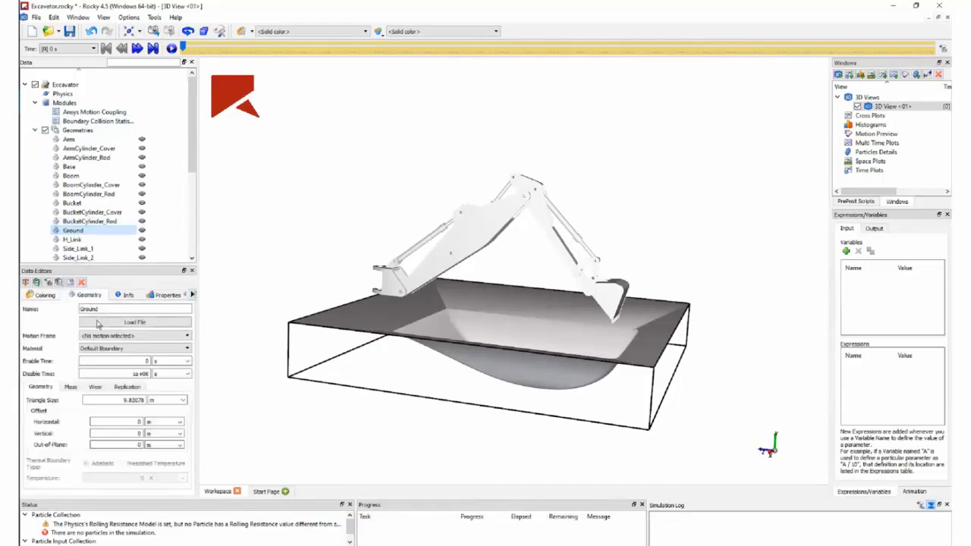
left_click(97, 348)
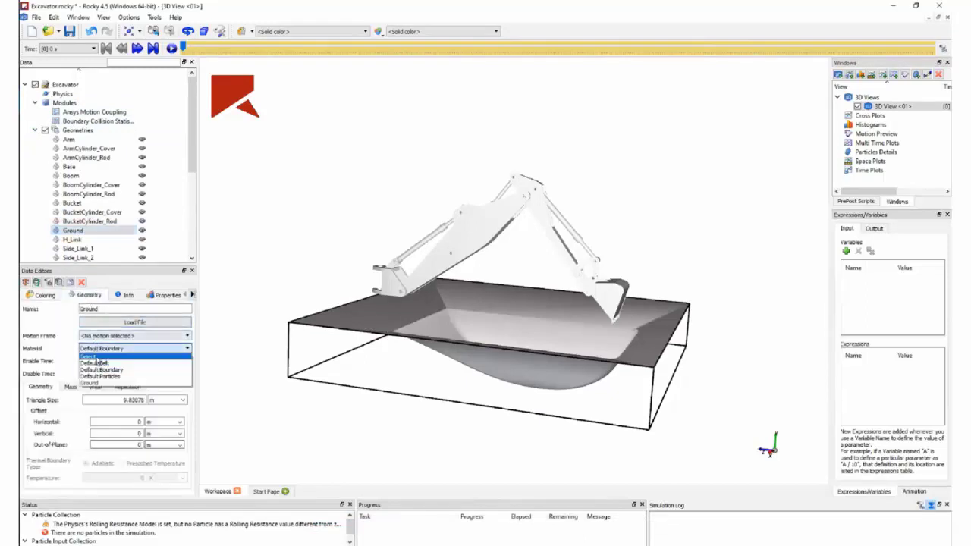
left_click(93, 383)
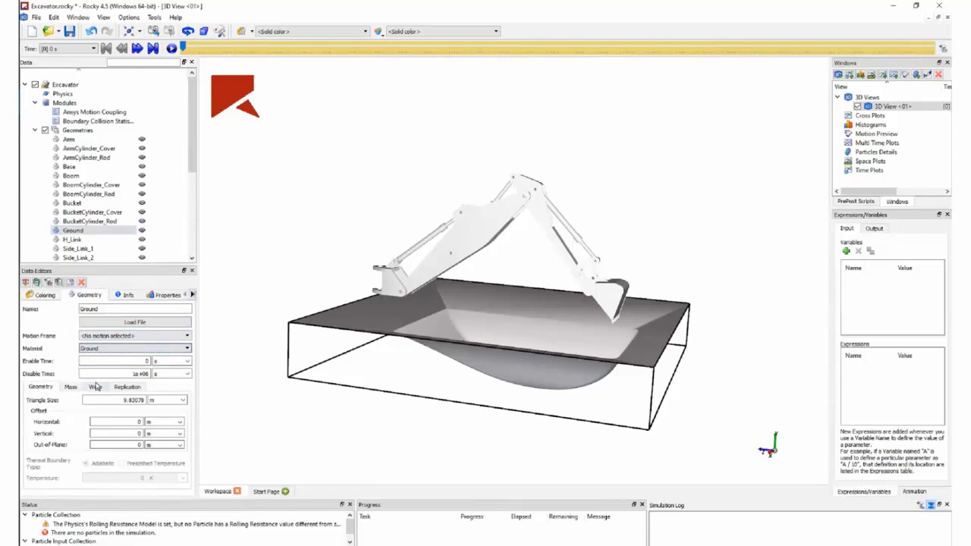
Set static and dynamic friction to 0.85 for the interaction between Default Particles and Default Particles.
scroll(73, 174, "down", 5)
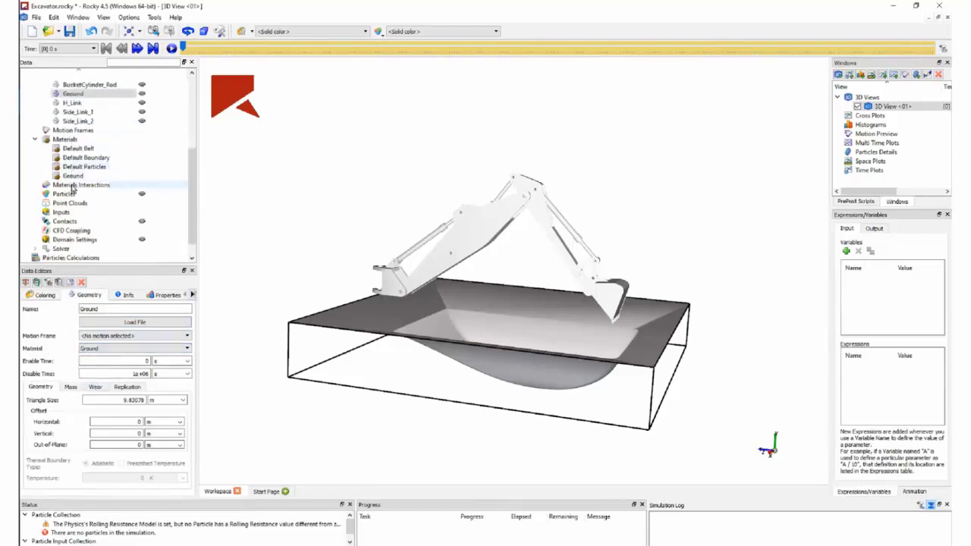
left_click(73, 186)
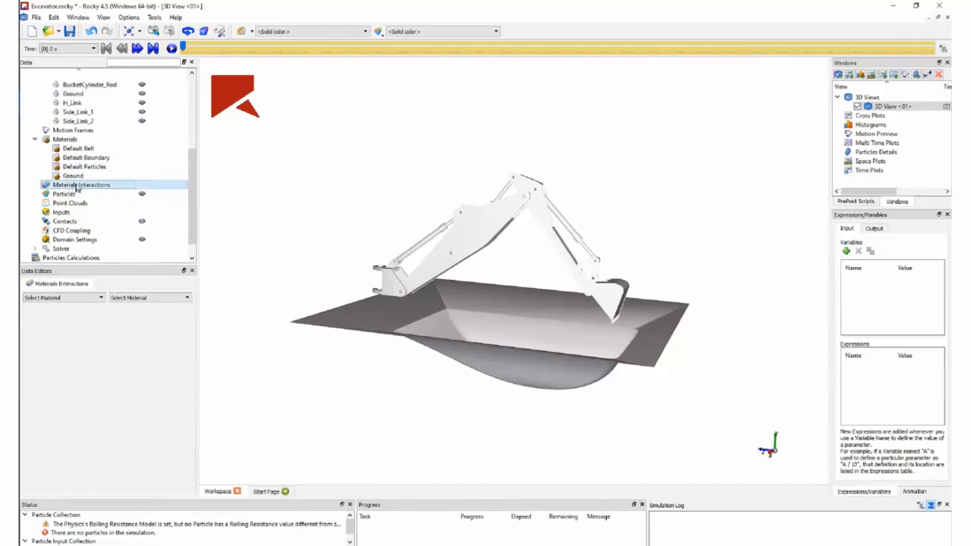
left_click(84, 298)
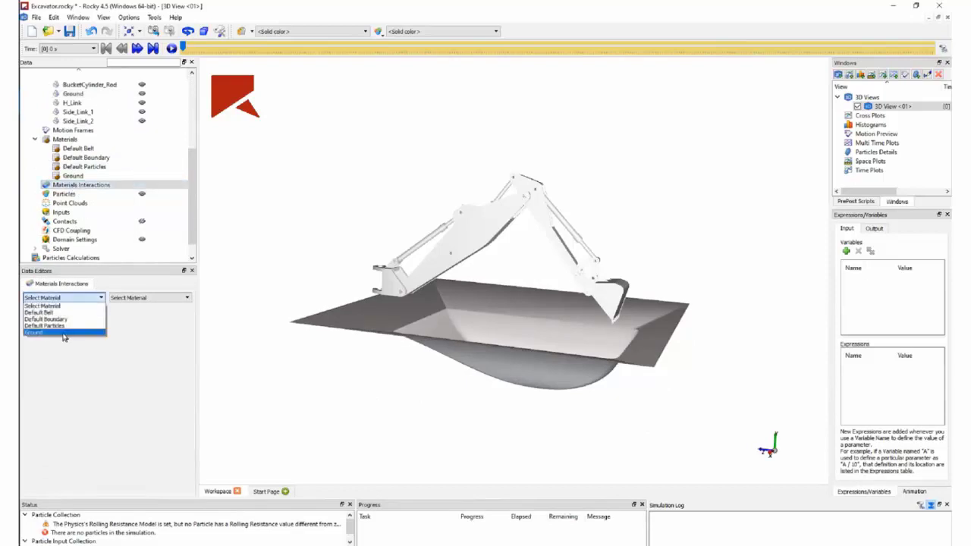
left_click(66, 326)
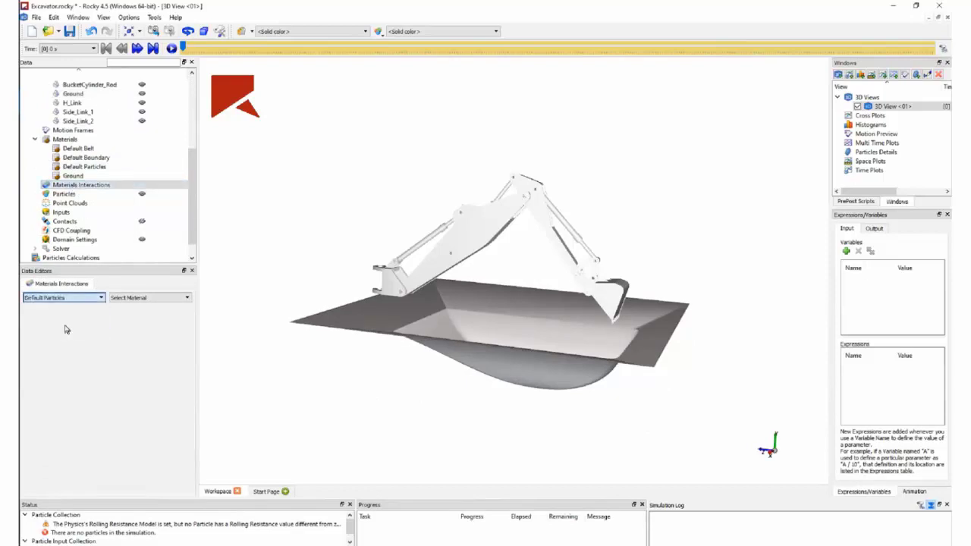
left_click(135, 298)
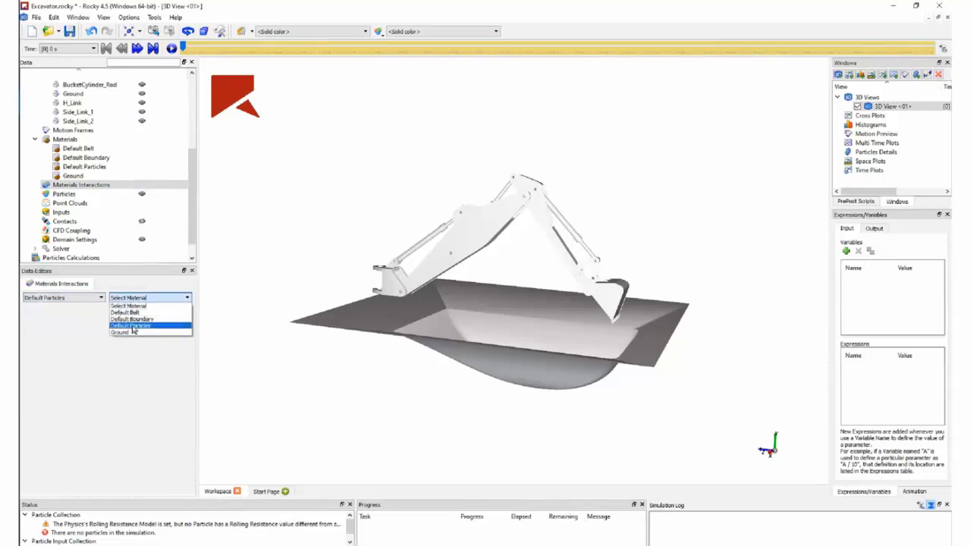
left_click(131, 325)
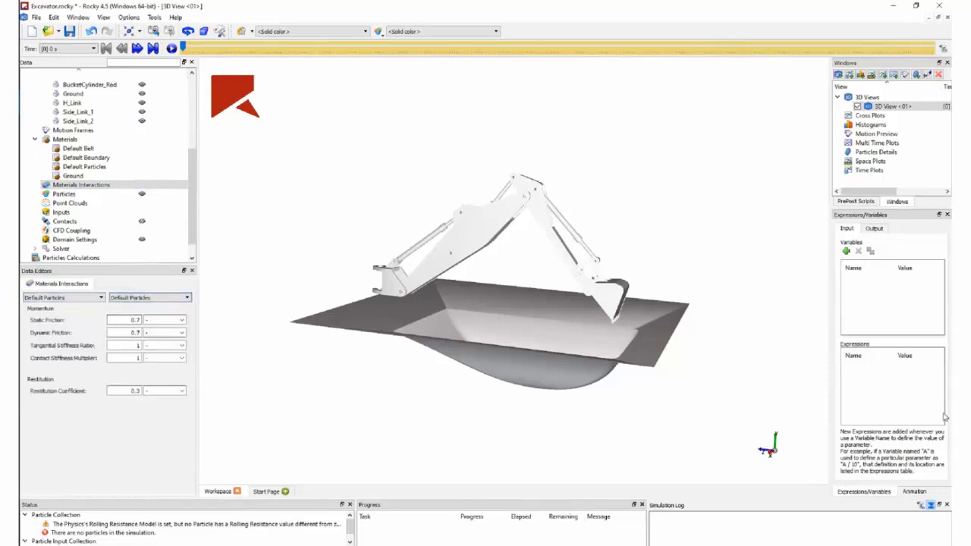
double_click(130, 320)
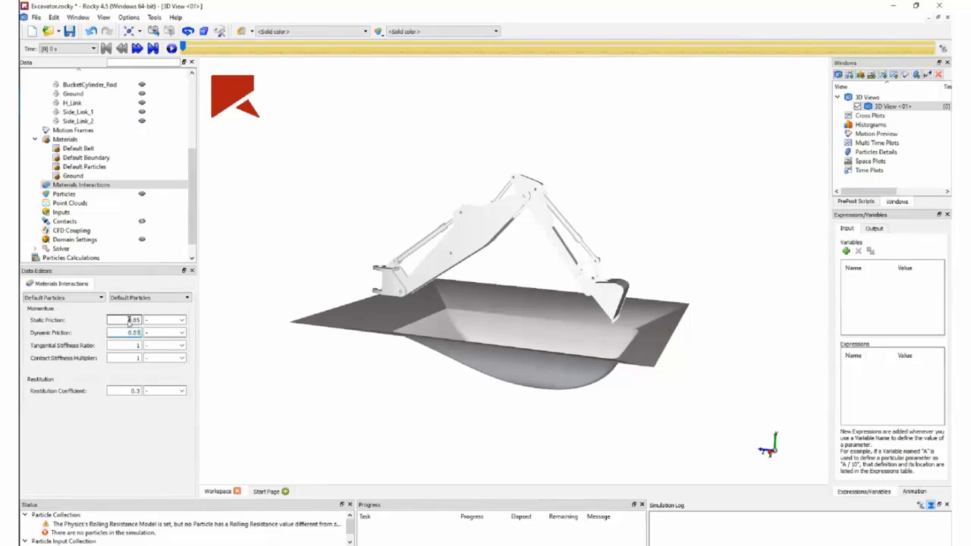
Set static and dynamic friction to 0.85 for the interaction between Default Particles and Ground.
left_click(140, 298)
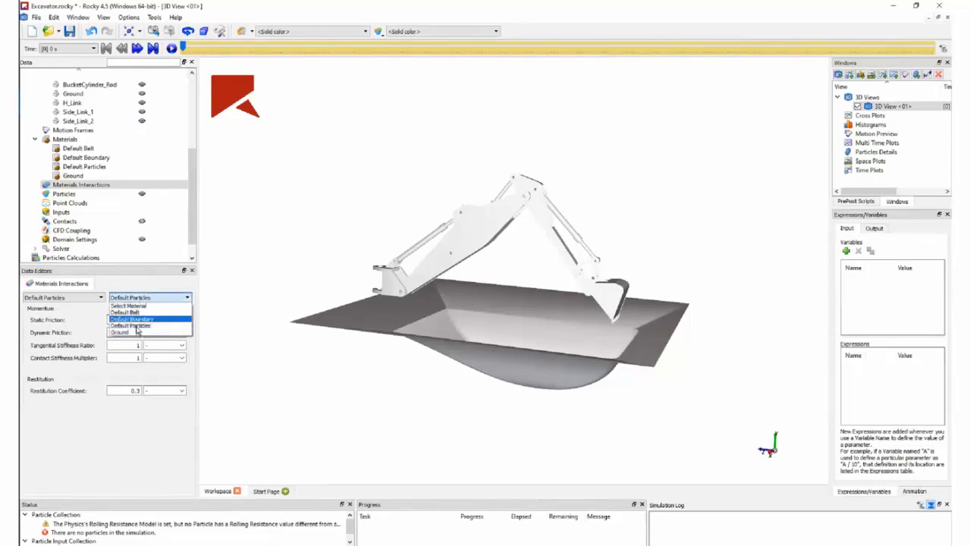
left_click(135, 334)
key("Down")
double_click(135, 321)
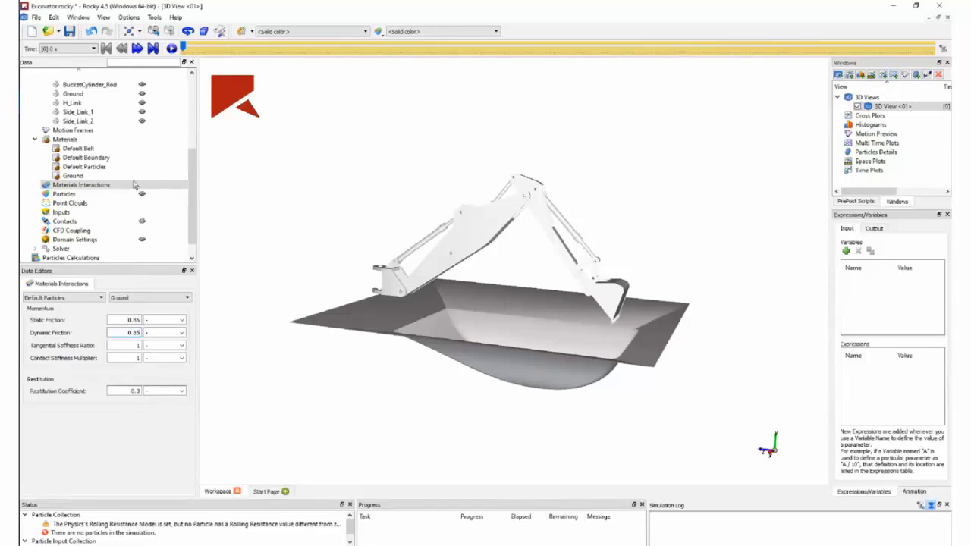
Create a spherical particle set, enter its rolling resistance and review its size distribution.
left_click(67, 194)
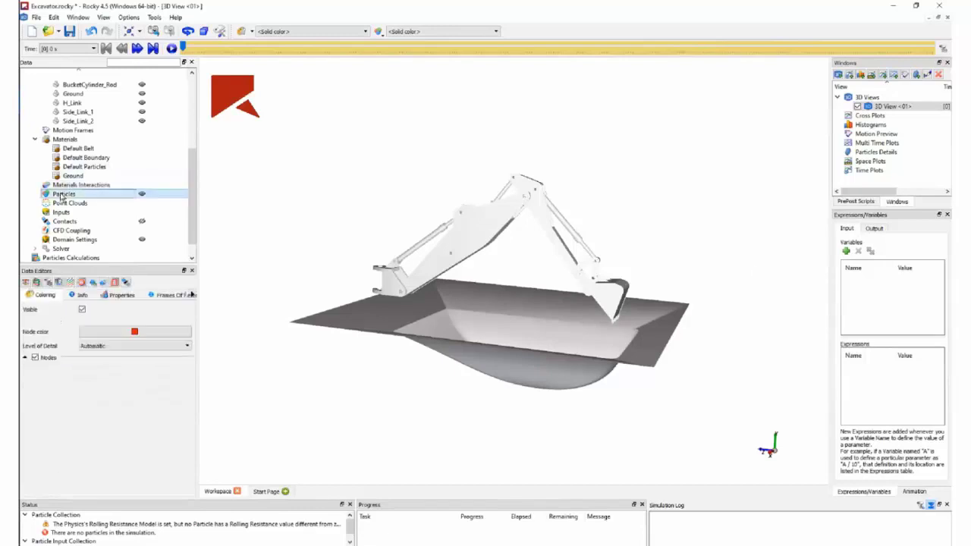
left_click(92, 282)
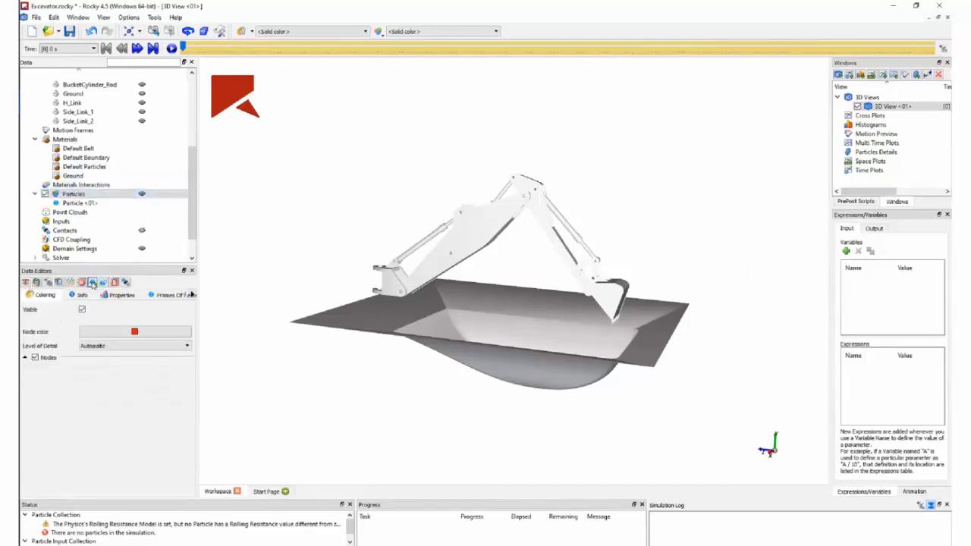
left_click(80, 204)
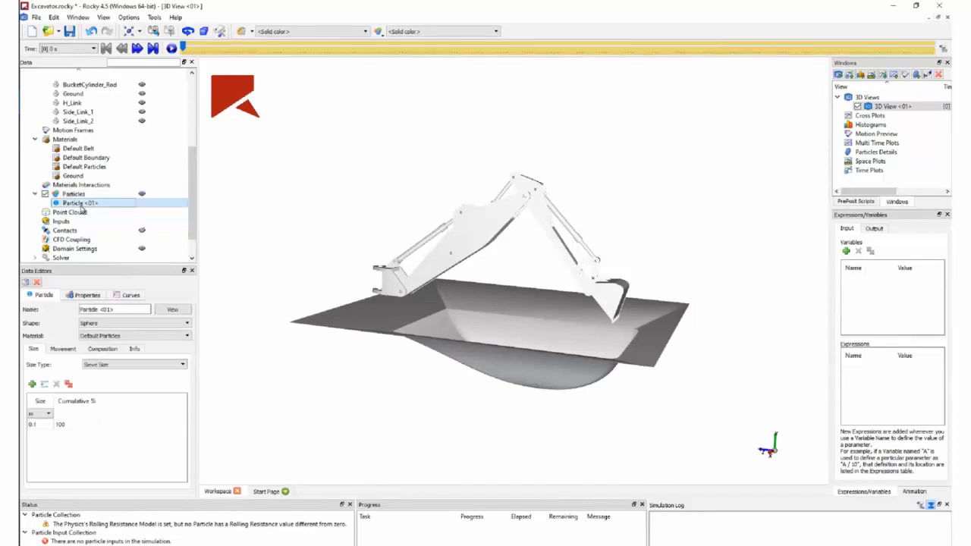
left_click(64, 348)
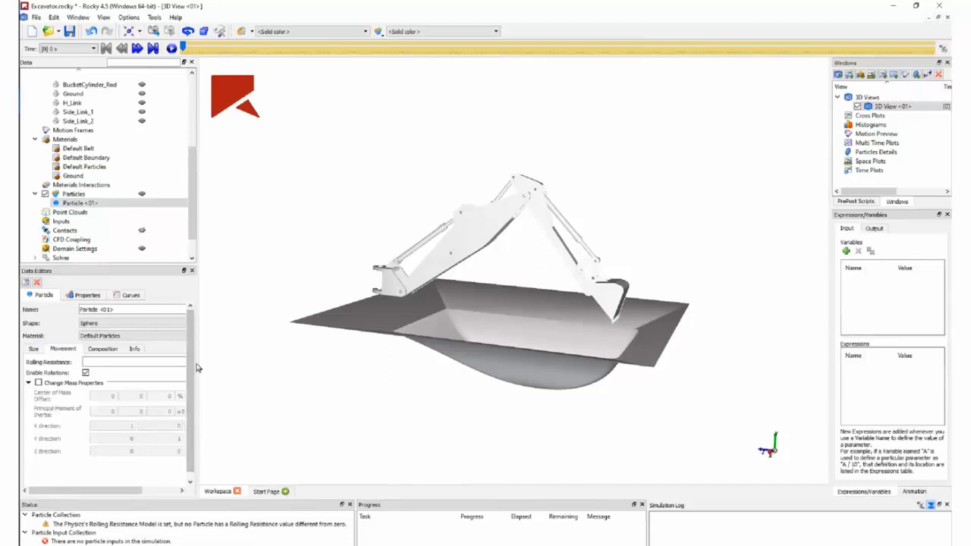
left_click_drag(200, 364, 248, 363)
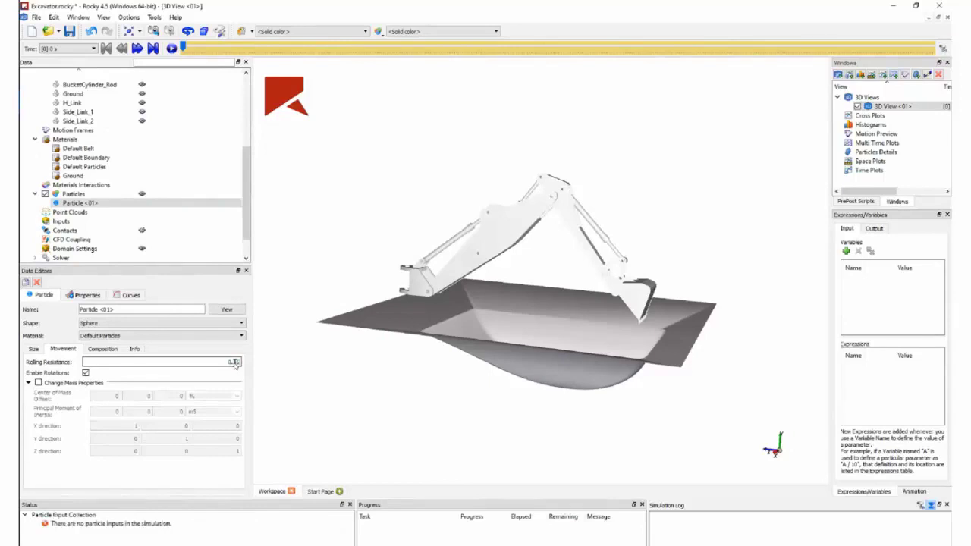
left_click(34, 348)
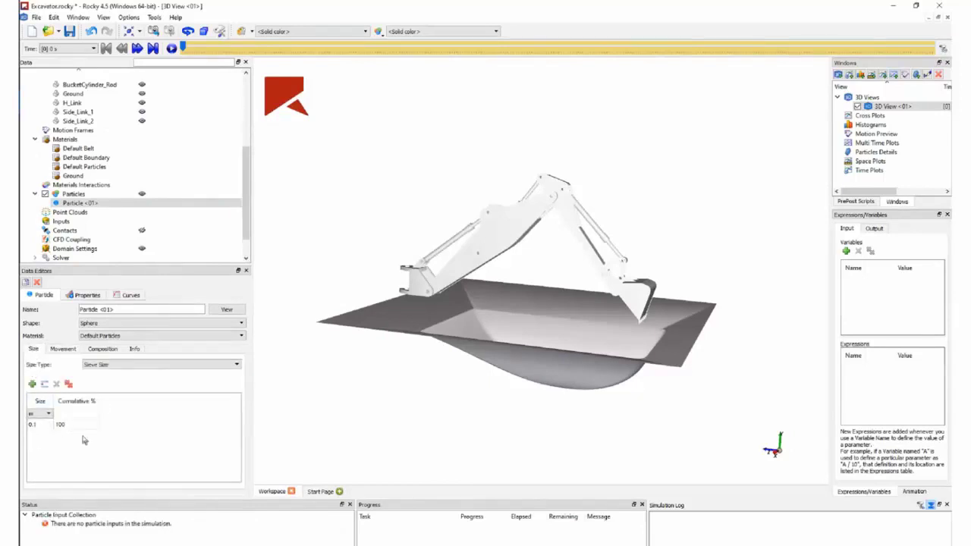
Add a custom particle input and assign Particle <01> to it.
left_click(61, 221)
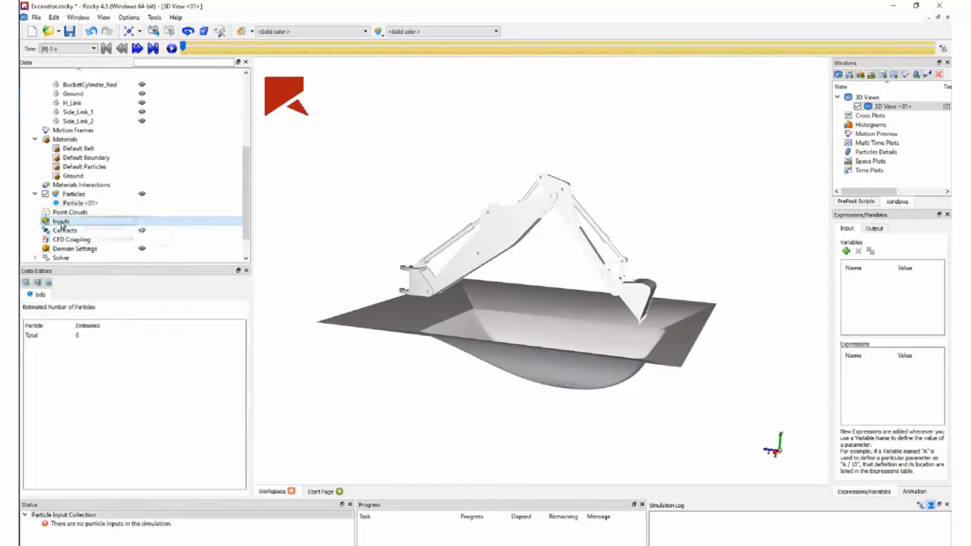
right_click(60, 222)
left_click(99, 239)
left_click(94, 231)
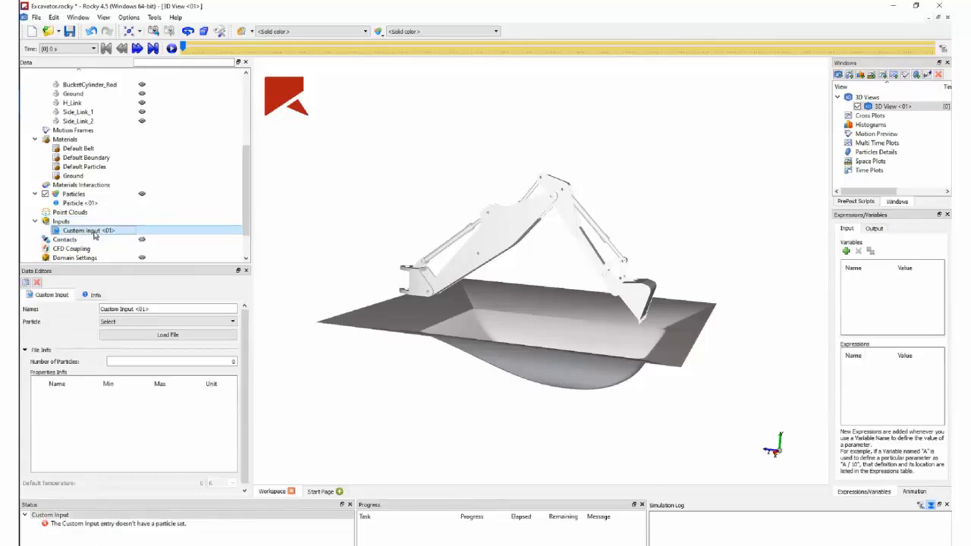
left_click(151, 323)
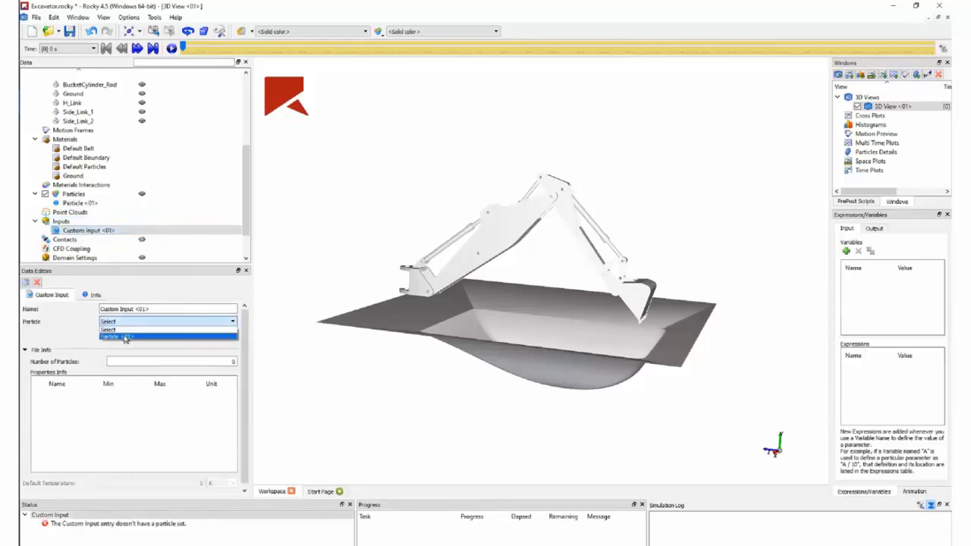
left_click(126, 336)
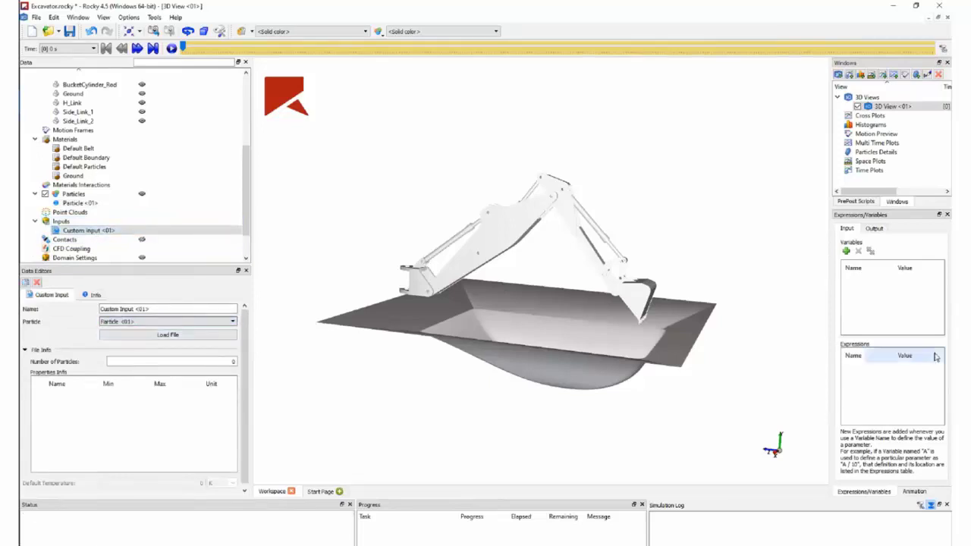
Load custom_input_spheres.csv into the custom input and review the imported particle properties.
left_click(150, 334)
left_click(181, 122)
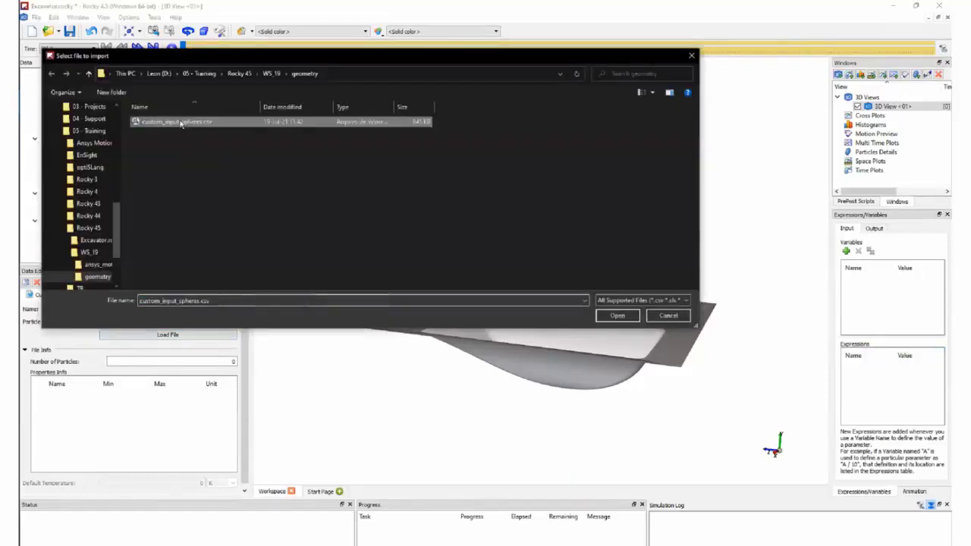
left_click(619, 317)
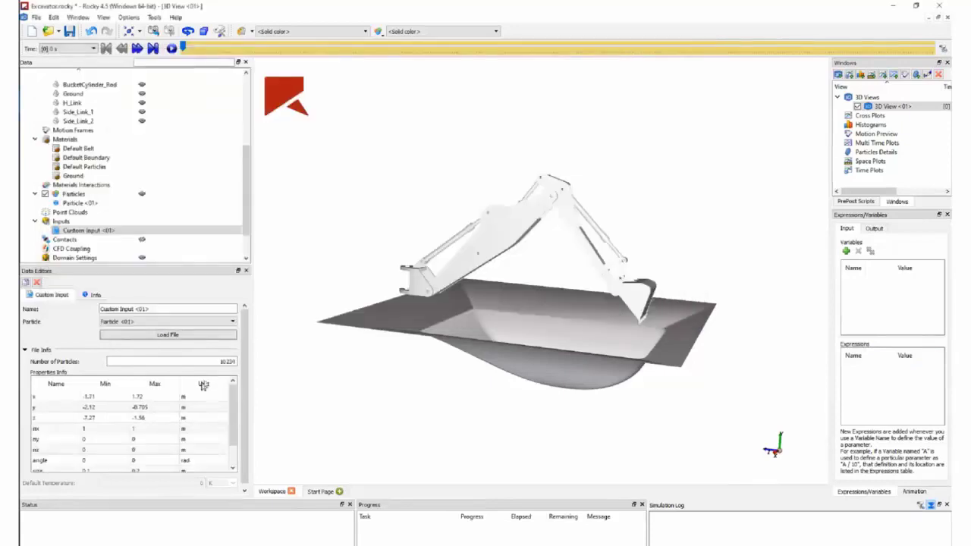
scroll(74, 426, "down", 2)
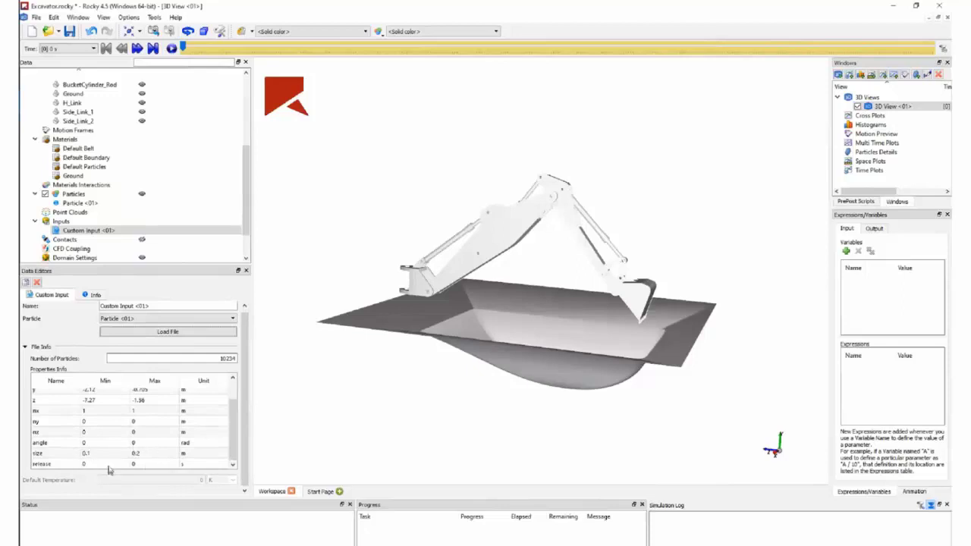
Set the solver's simulation duration to 12 s.
scroll(61, 231, "down", 2)
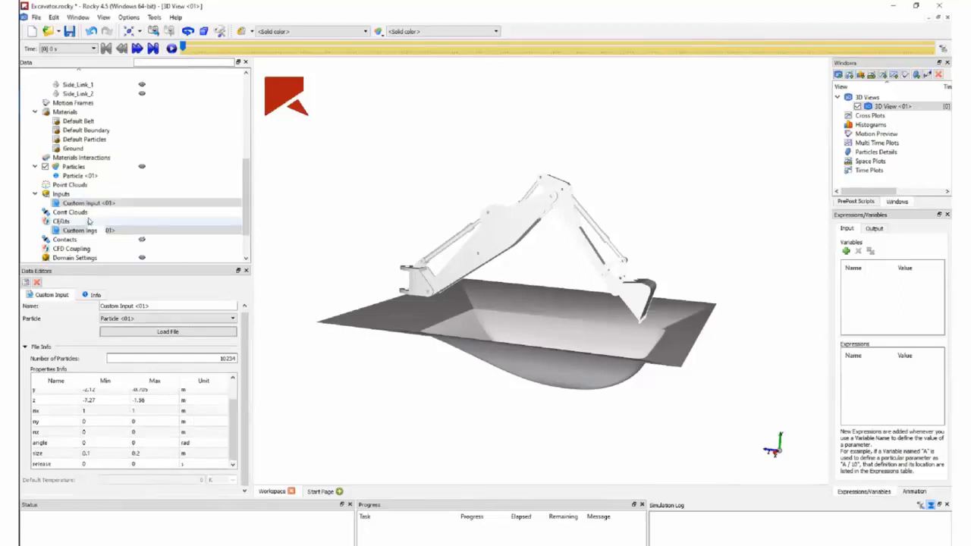
left_click(61, 230)
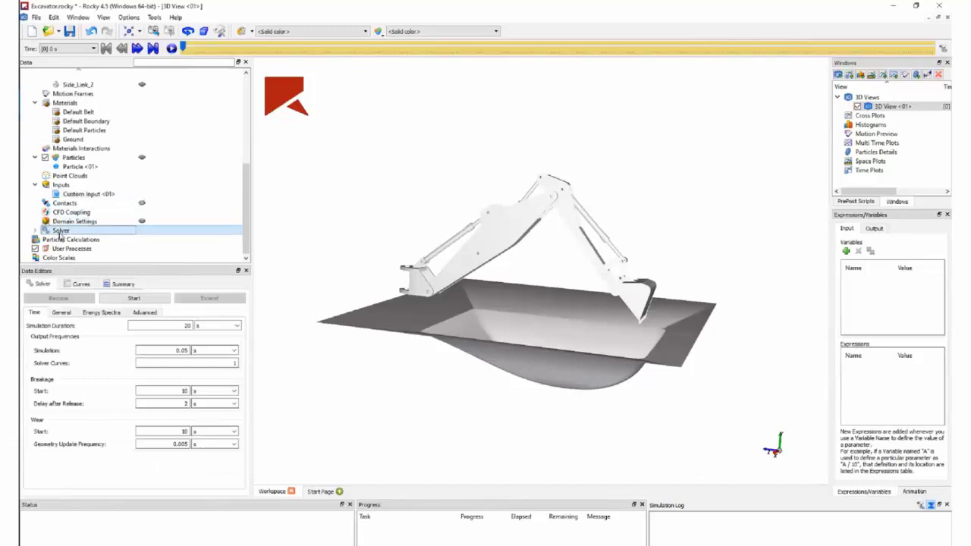
double_click(161, 326)
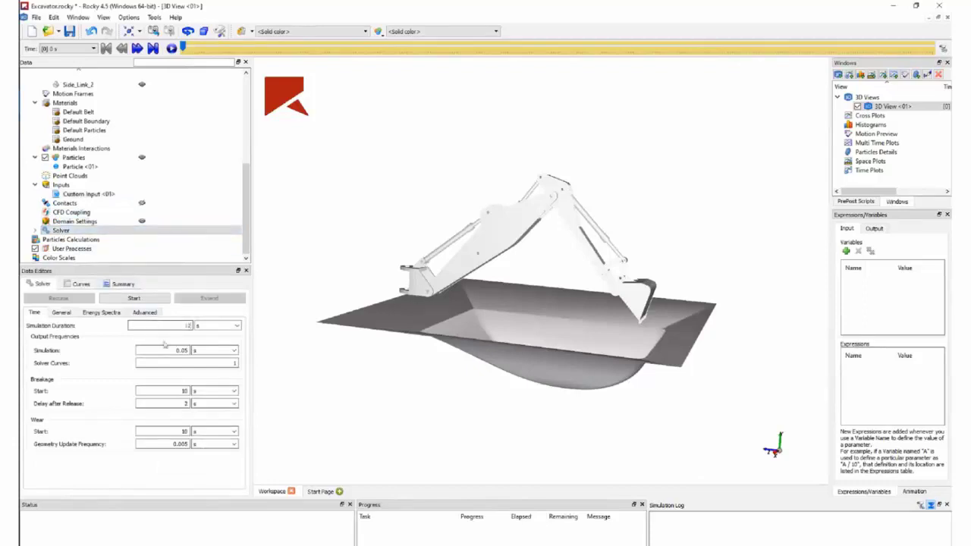
Start the simulation on the CPU with 4 processors and move through its first outputs.
left_click(61, 312)
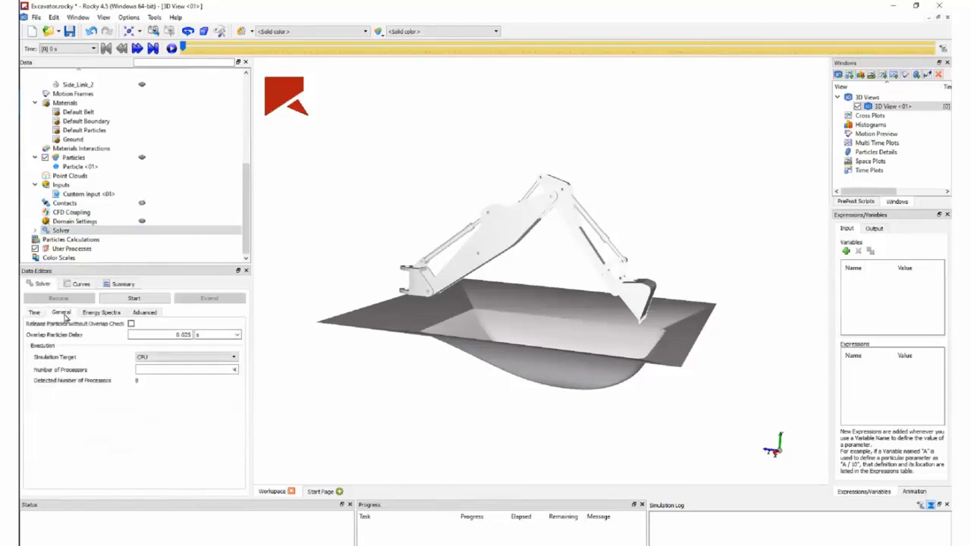
left_click(180, 369)
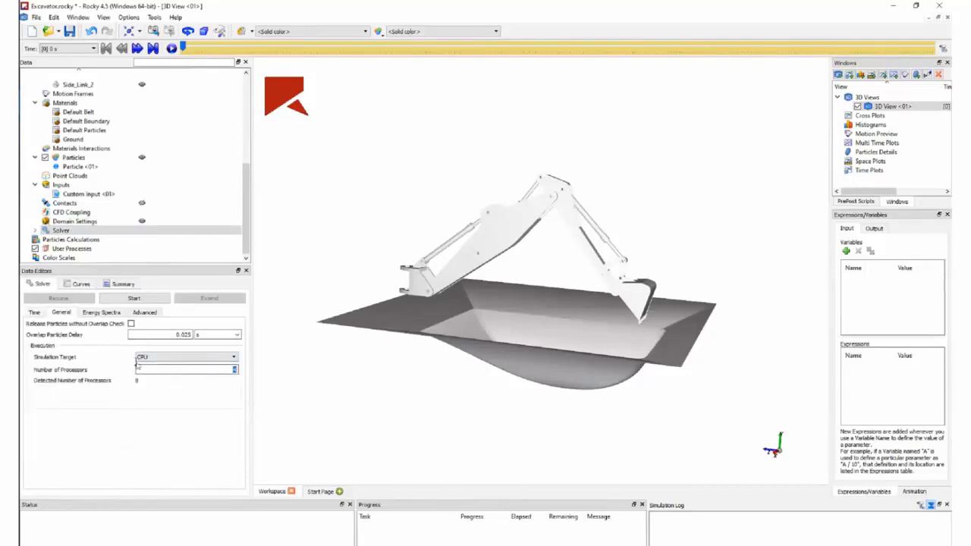
left_click(135, 299)
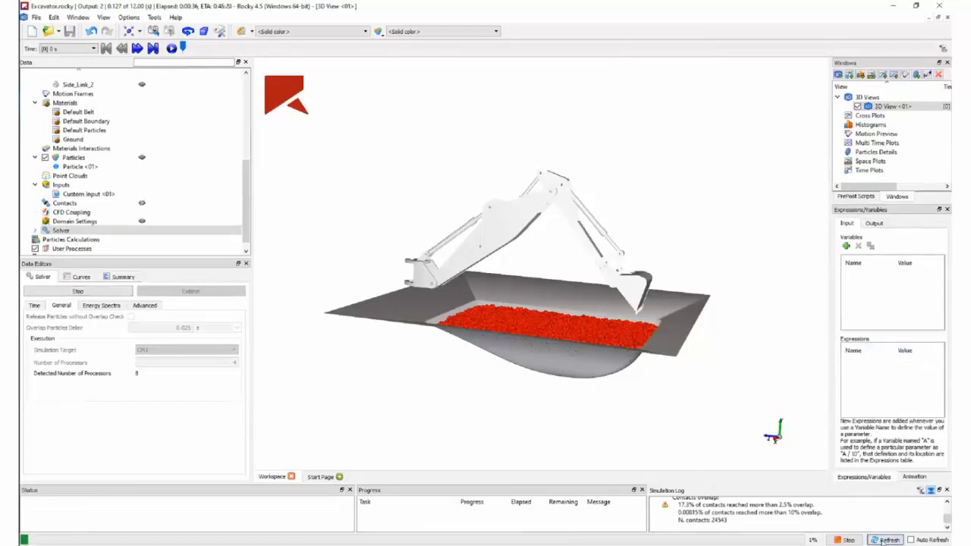
left_click(152, 48)
left_click(137, 48)
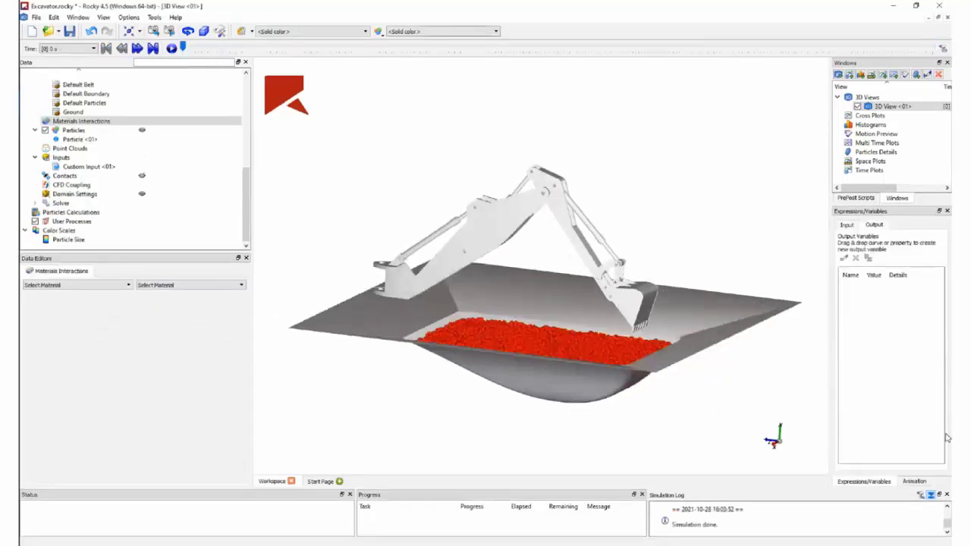
Color the particles by Particle Size and advance the simulation results to 7.05 s.
left_click(430, 31)
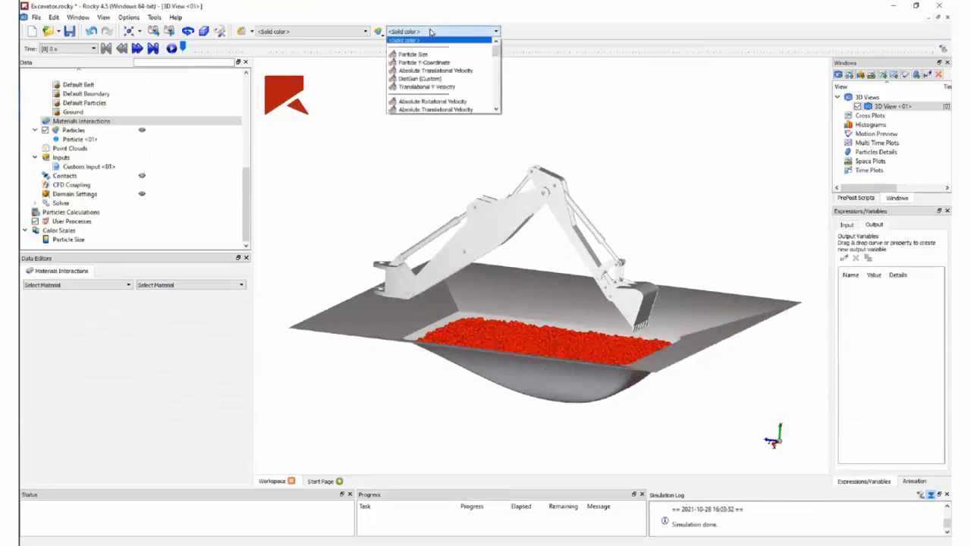
left_click(414, 55)
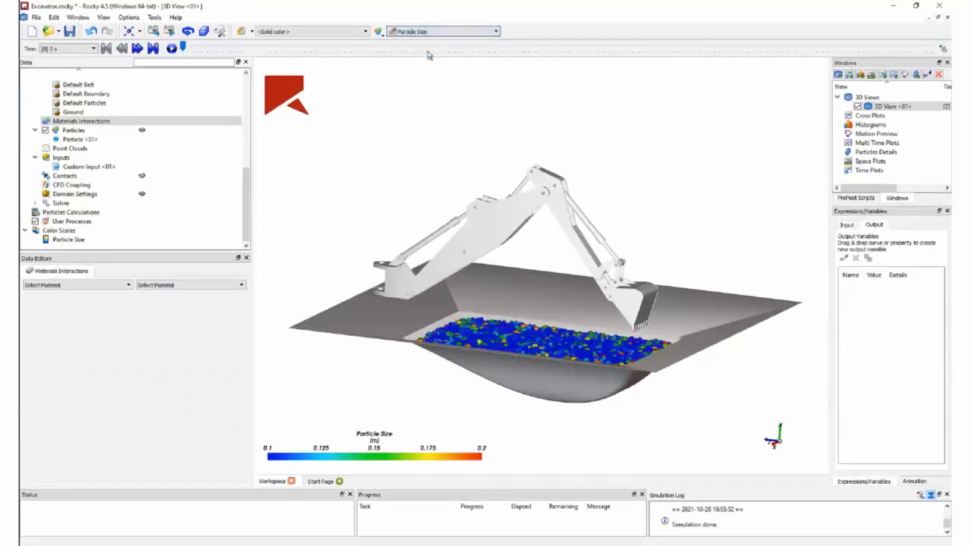
left_click(243, 49)
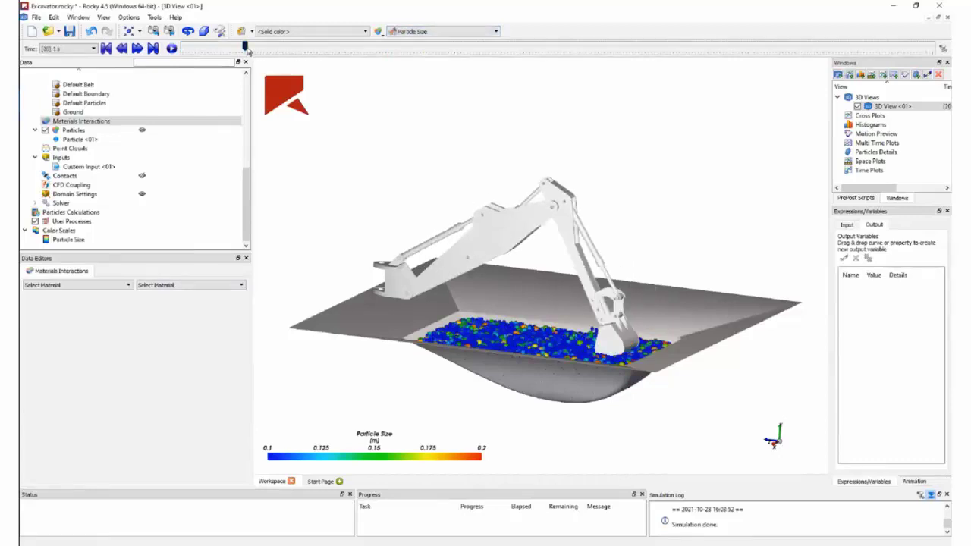
left_click_drag(246, 49, 623, 47)
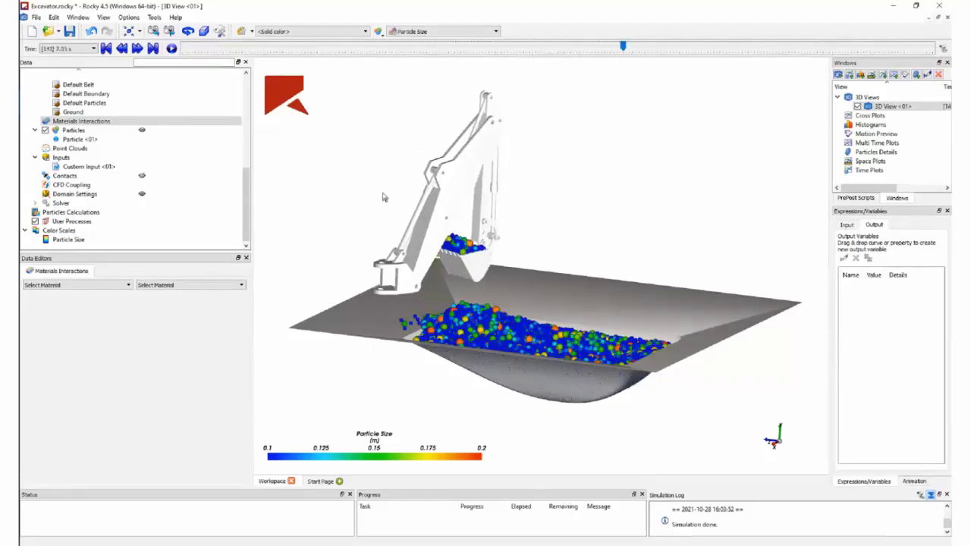
Plot the Bucket geometry's Force : Y : Instantaneous curve in a new time plot.
scroll(79, 137, "up", 1)
scroll(79, 137, "up", 4)
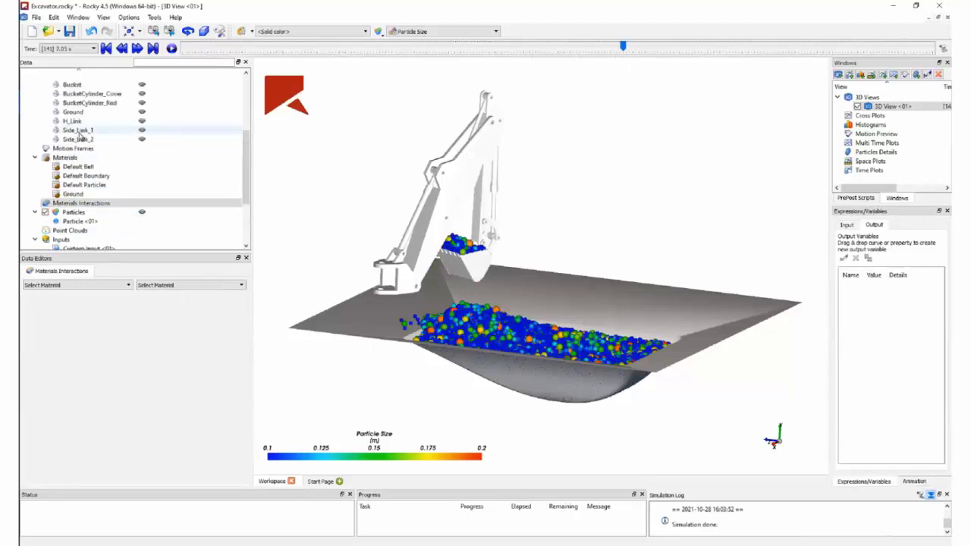
left_click(78, 139)
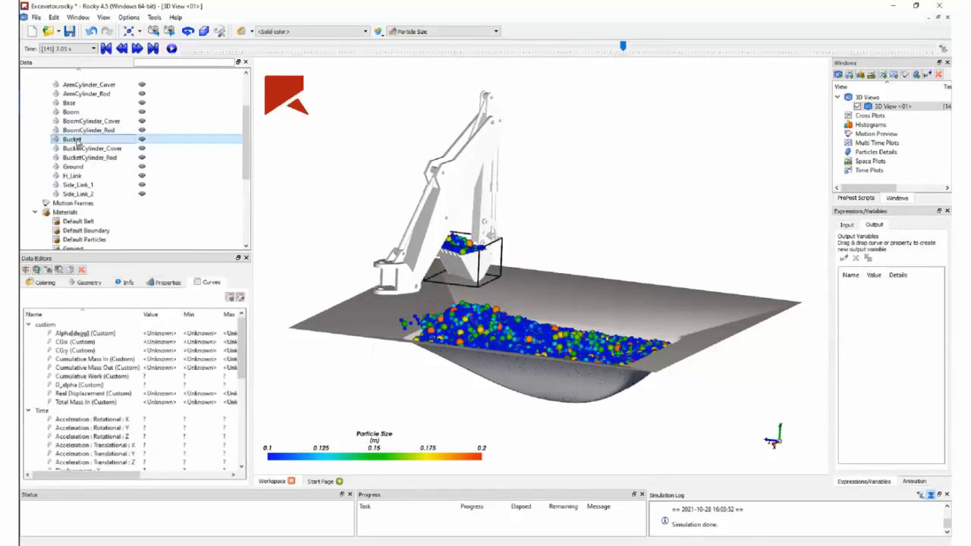
scroll(154, 372, "down", 3)
scroll(154, 372, "down", 1)
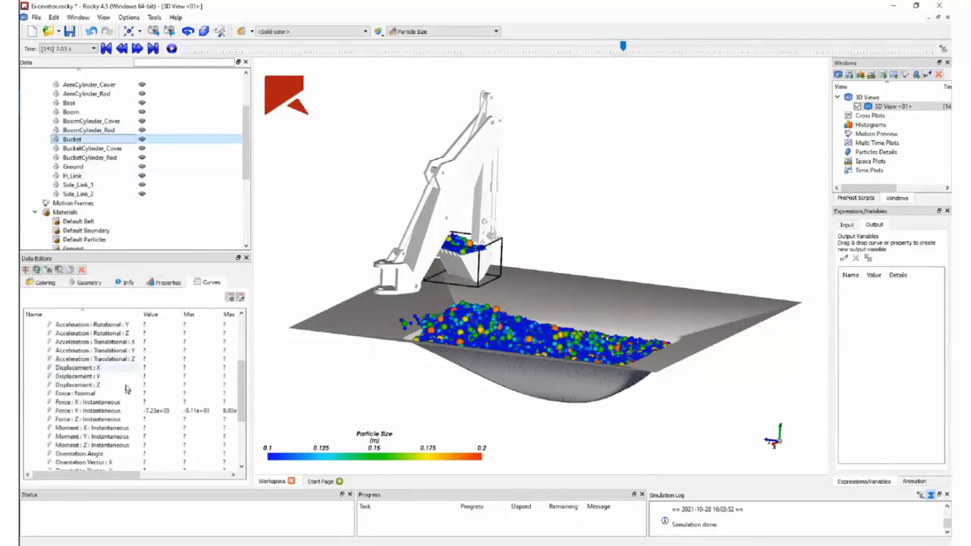
right_click(98, 410)
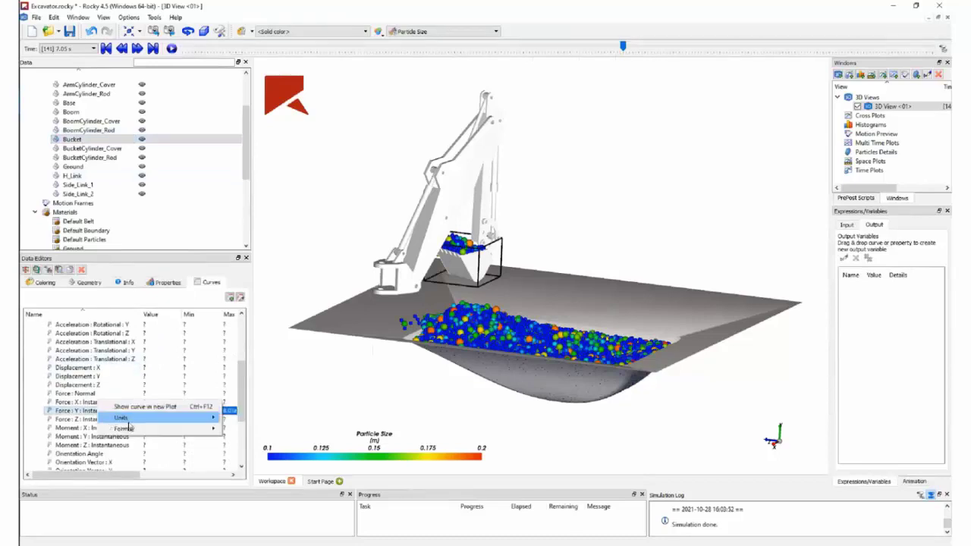
left_click(145, 406)
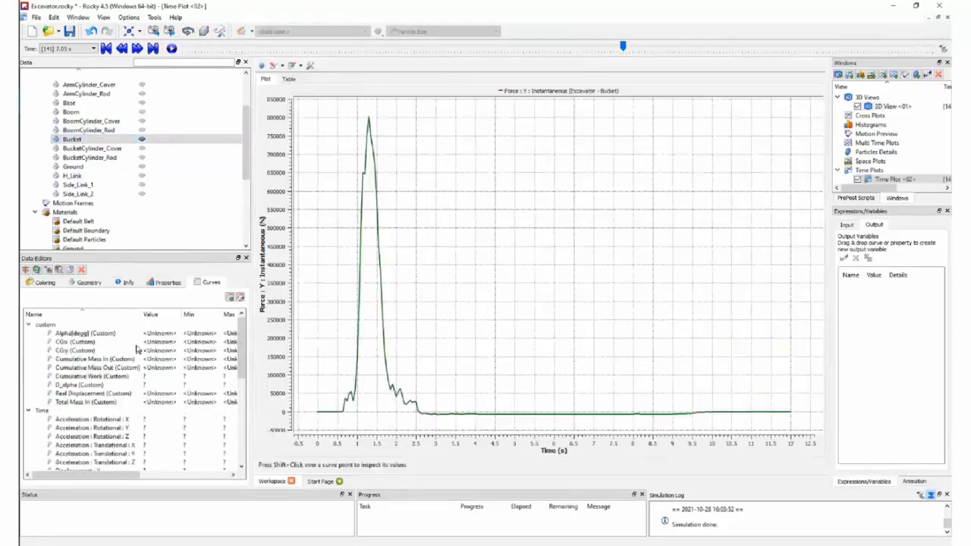
Tile the 3D view and time plot in one column, show the plot's time mark, and move to 8 s.
left_click(77, 17)
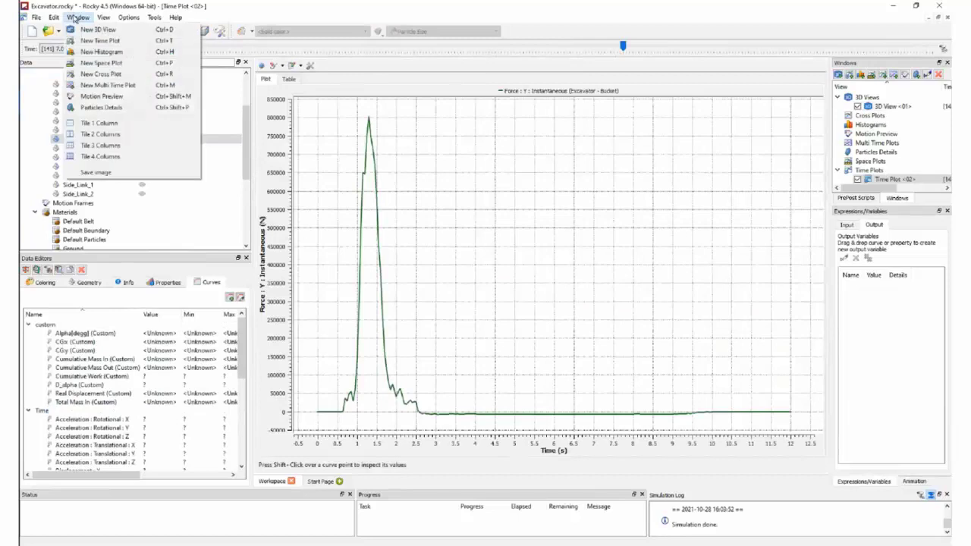
left_click(91, 123)
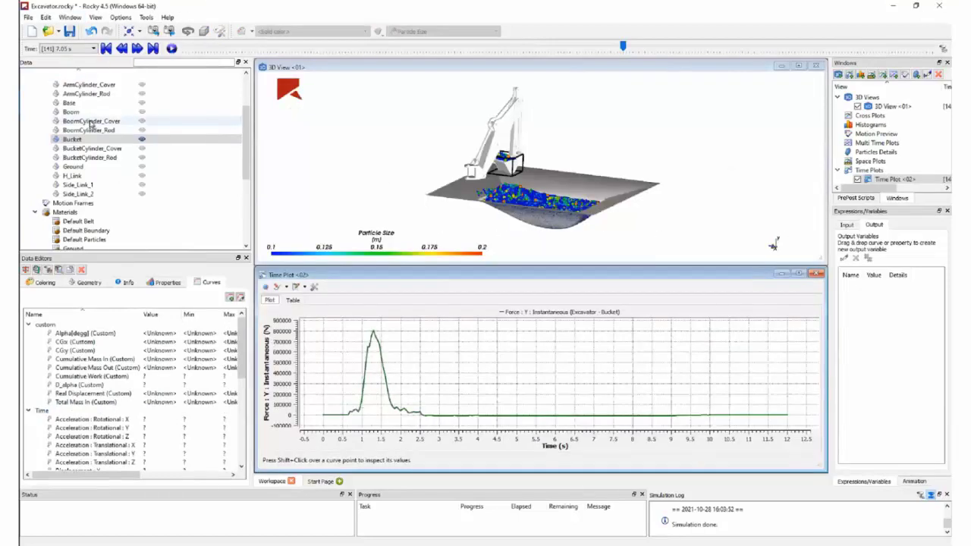
right_click(478, 341)
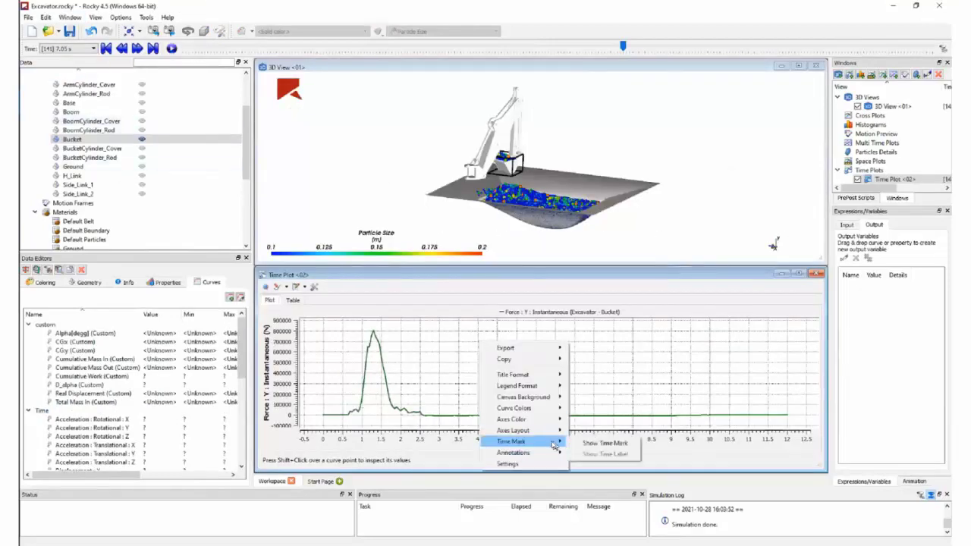
left_click(585, 442)
left_click_drag(622, 47, 683, 60)
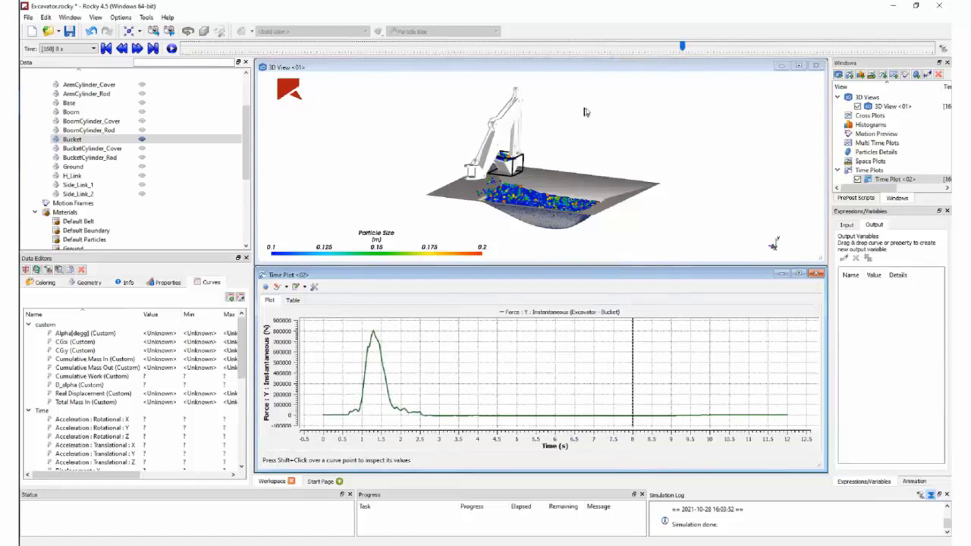
Create a Cube user process on the Particles entity.
scroll(70, 182, "down", 3)
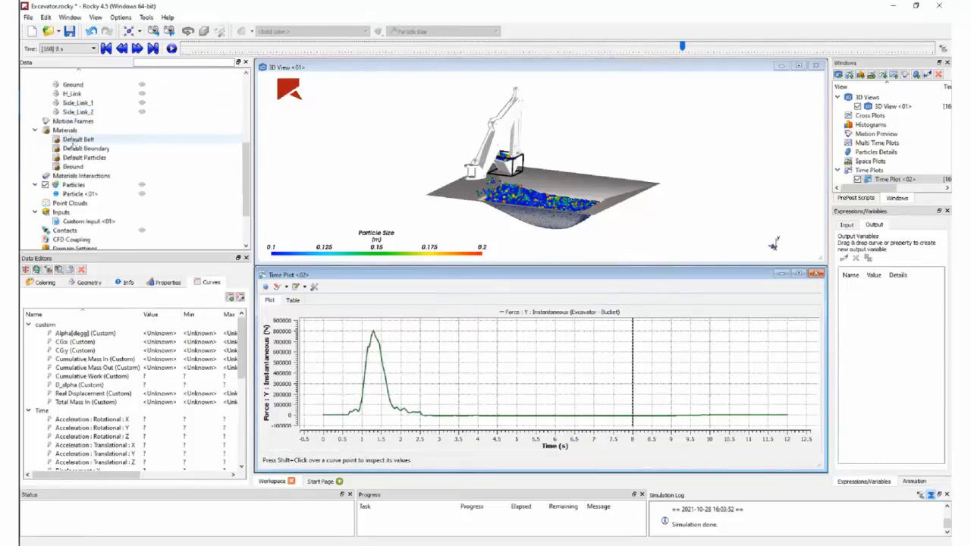
left_click(72, 185)
right_click(72, 188)
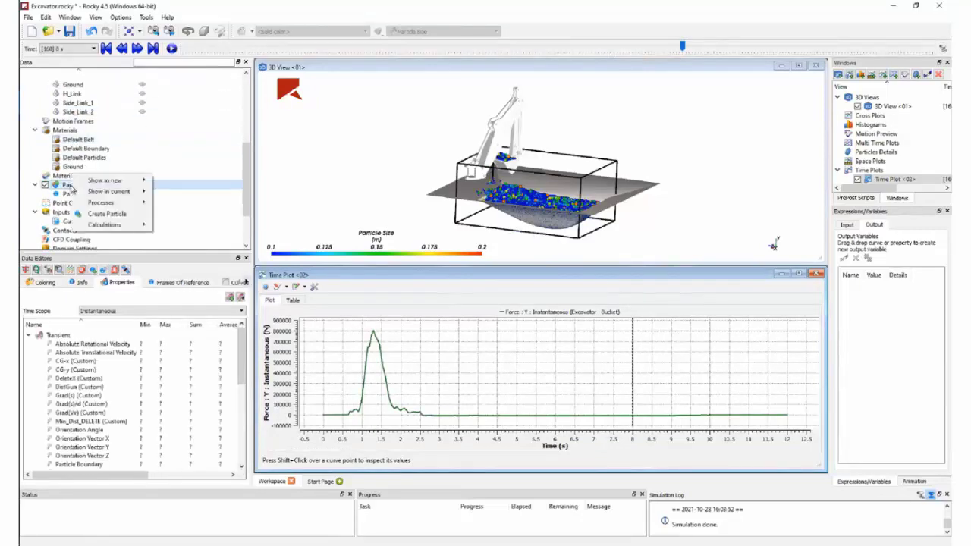
mouse_move(115, 204)
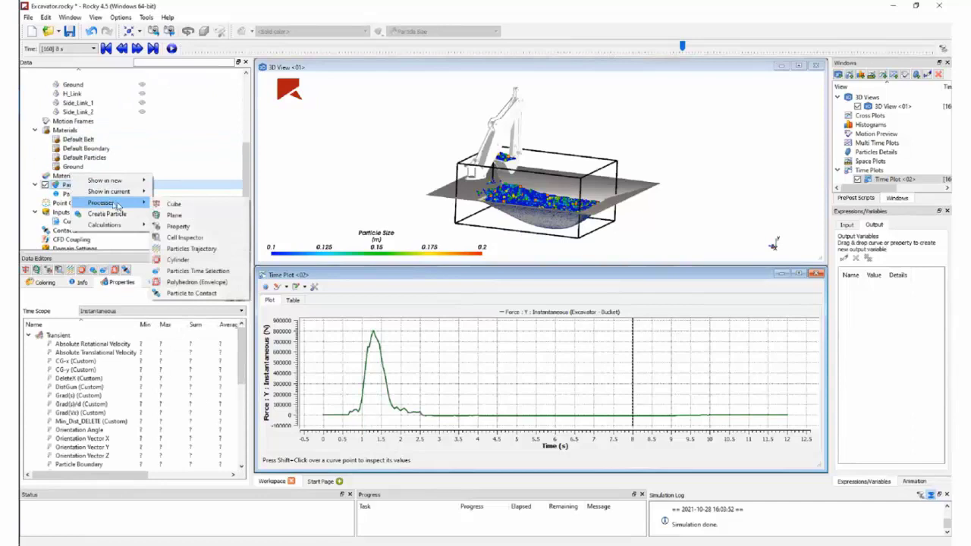
left_click(185, 203)
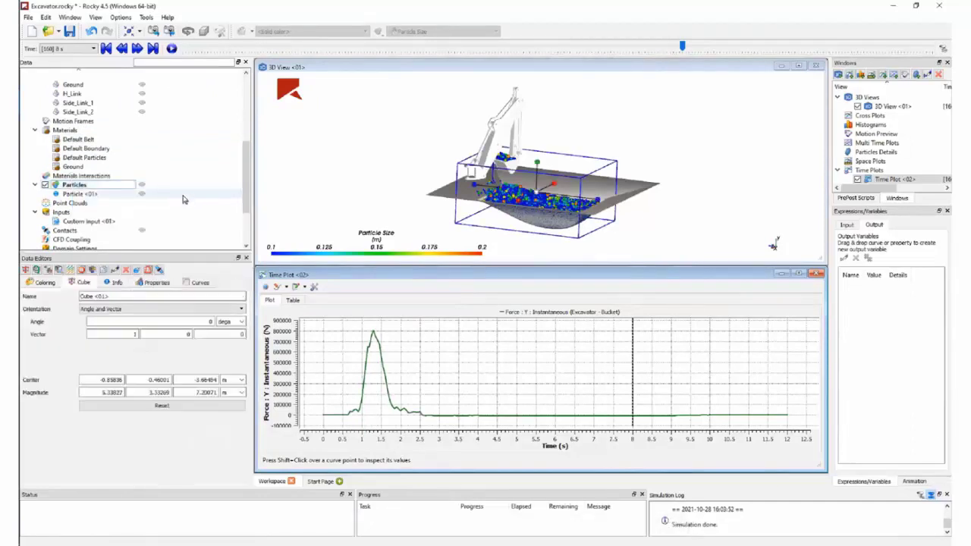
Set the cube's center to -2.2, 0.7, -1.2 m.
double_click(105, 380)
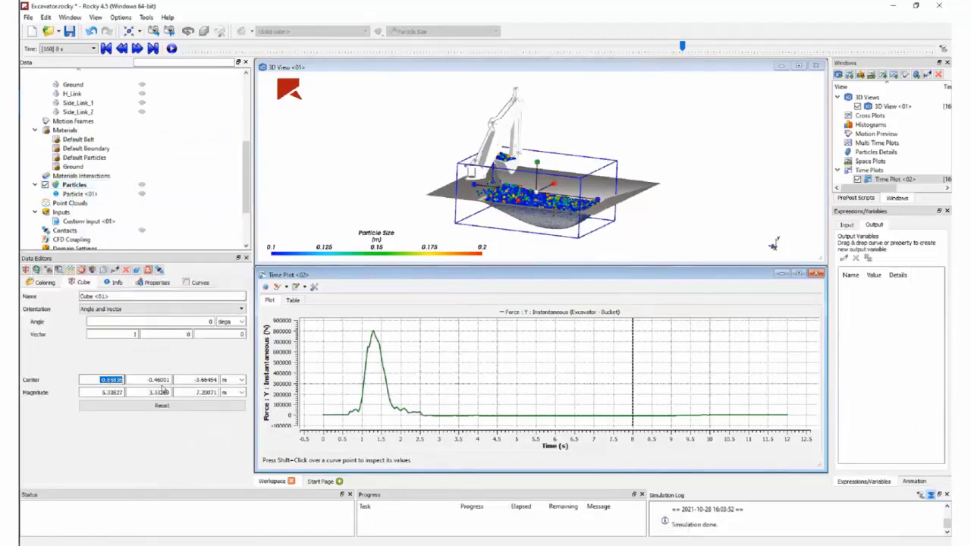
key("BackSpace")
key("Tab")
type("0.")
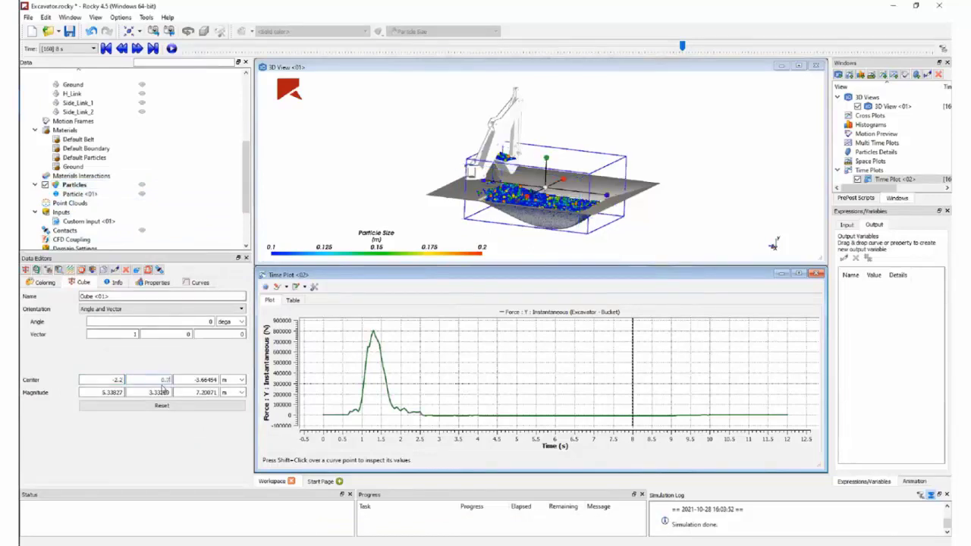
type("7")
key("Tab")
key("BackSpace")
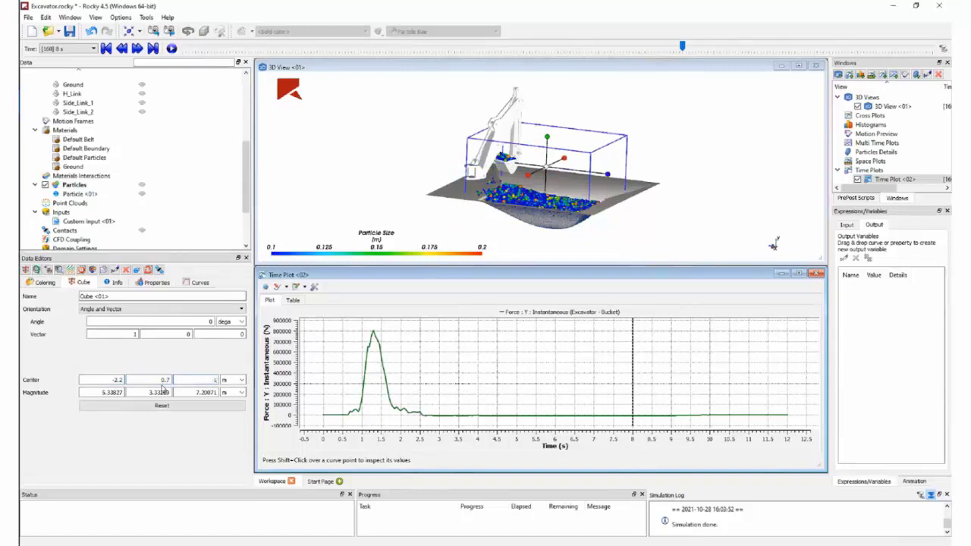
key("Tab")
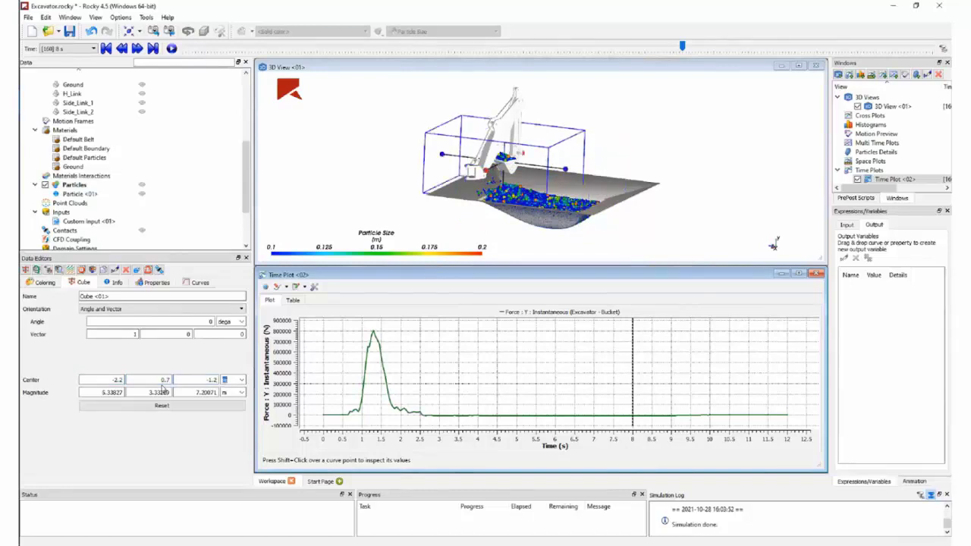
Set the cube's magnitude to 1.8, 1.5, 1.7 m so that it encloses the bucket.
key("Tab")
type("1")
key("BackSpace")
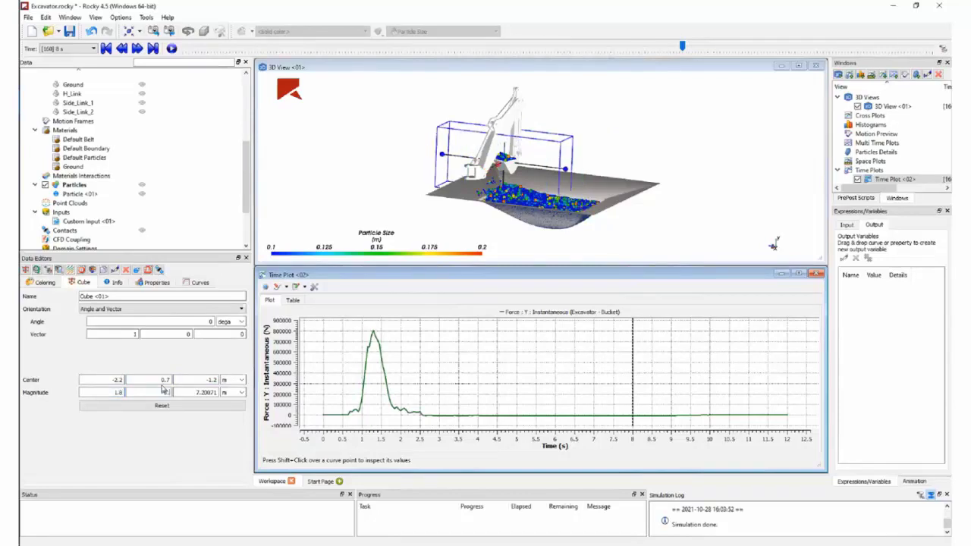
key("Tab")
type("1")
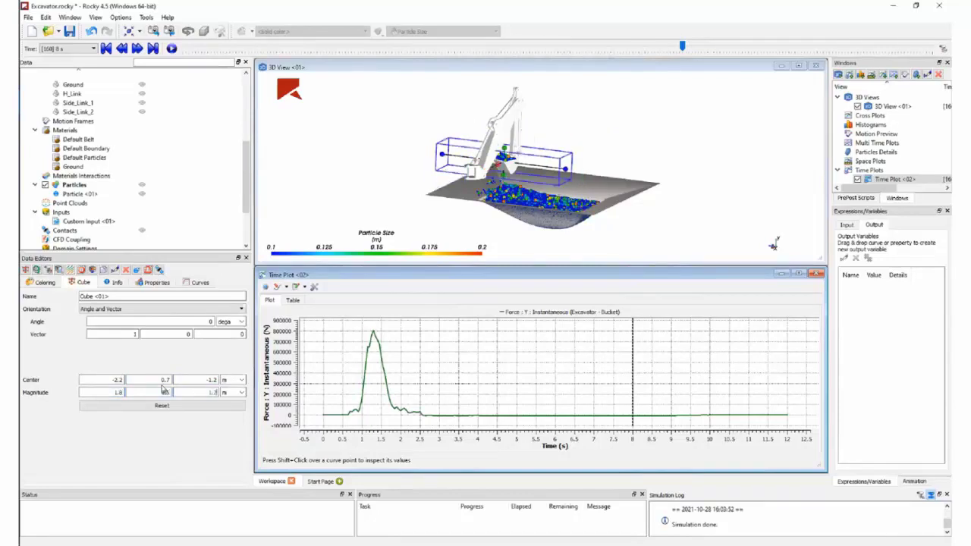
type(".7")
key("Tab")
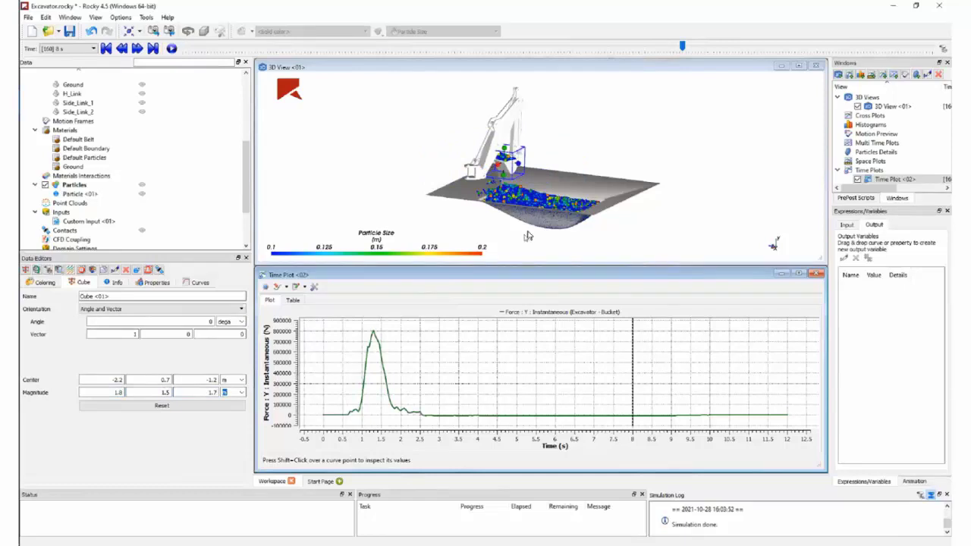
Hide the full particle set and show only the particles inside Cube <01>, viewing the bucket load up close.
mouse_move(574, 180)
left_mouse_down()
mouse_move(641, 178)
mouse_move(563, 179)
left_mouse_up()
scroll(563, 180, "up", 4)
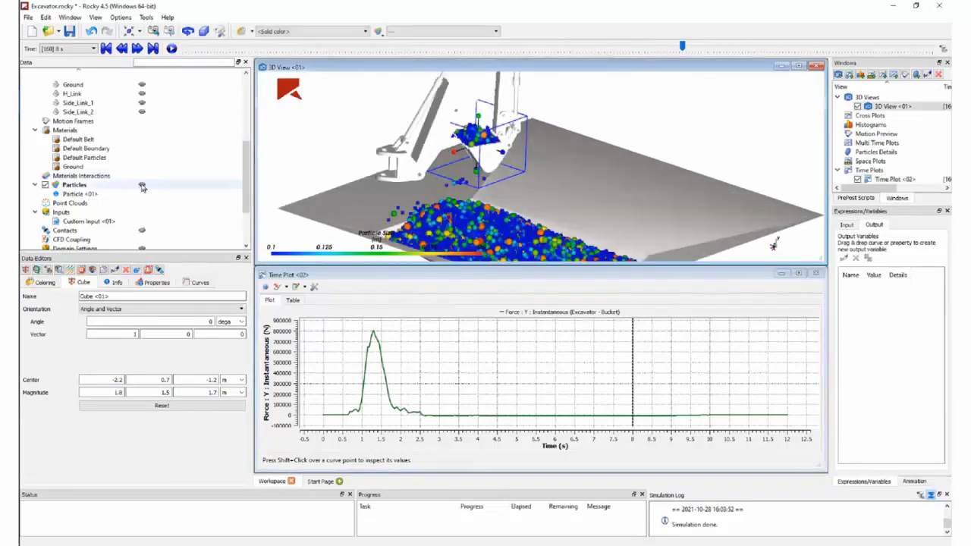
left_click(142, 184)
scroll(140, 198, "down", 2)
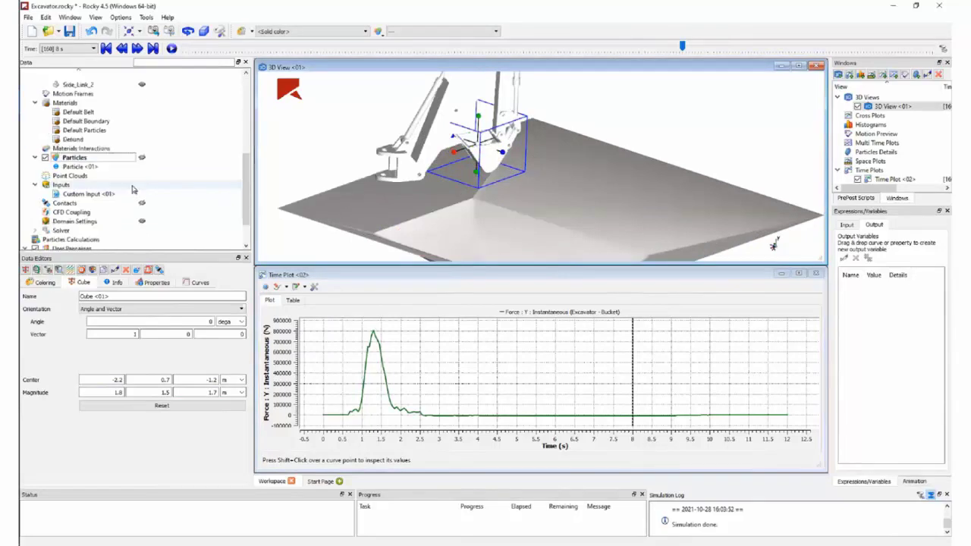
left_click(141, 231)
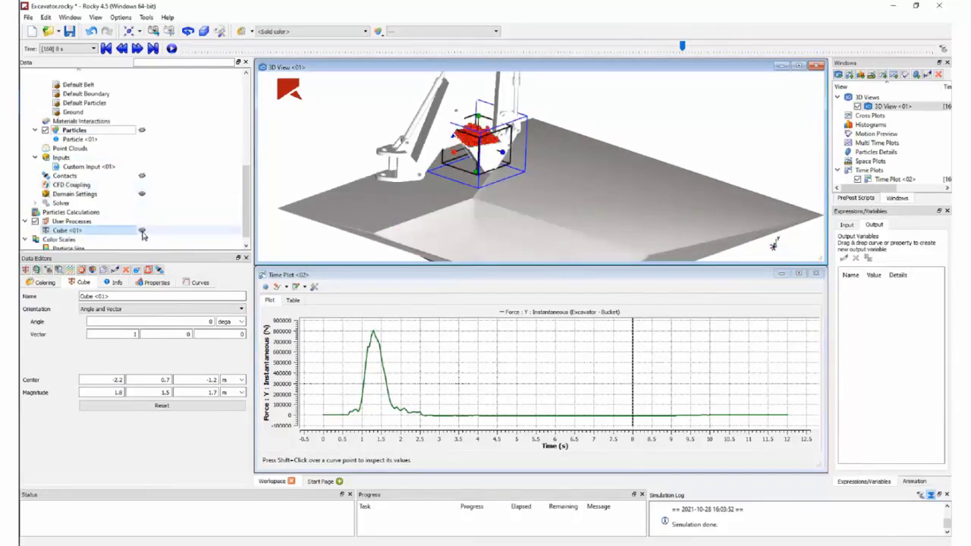
left_click(125, 232)
left_click_drag(611, 201, 587, 190)
left_click(87, 166)
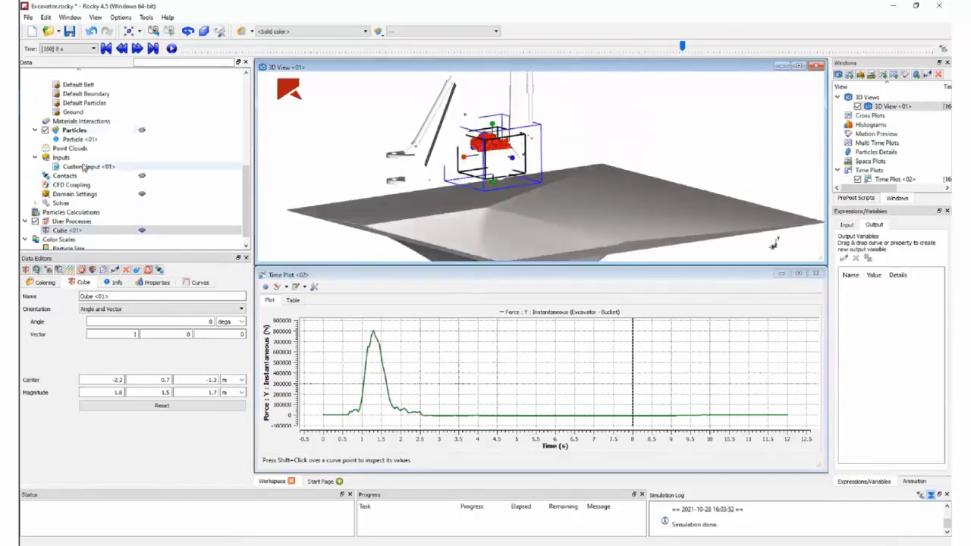
double_click(83, 230)
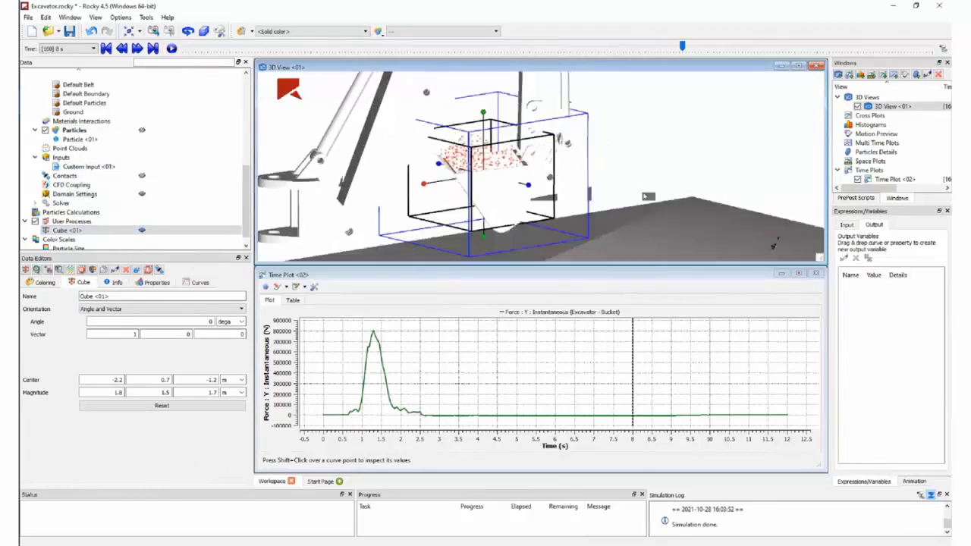
Add the Particle Mass property of Cube <01> as an output variable.
left_click(69, 212)
left_click(66, 221)
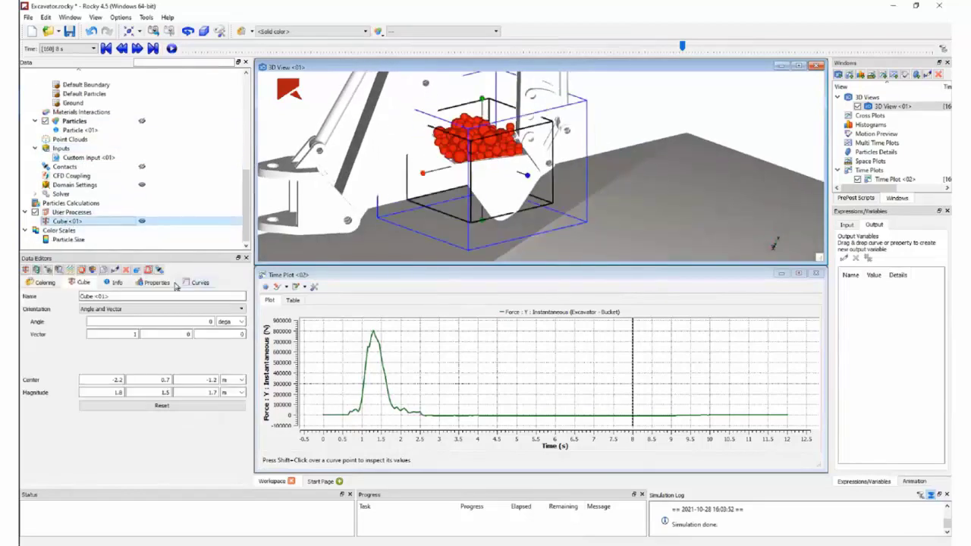
left_click(146, 284)
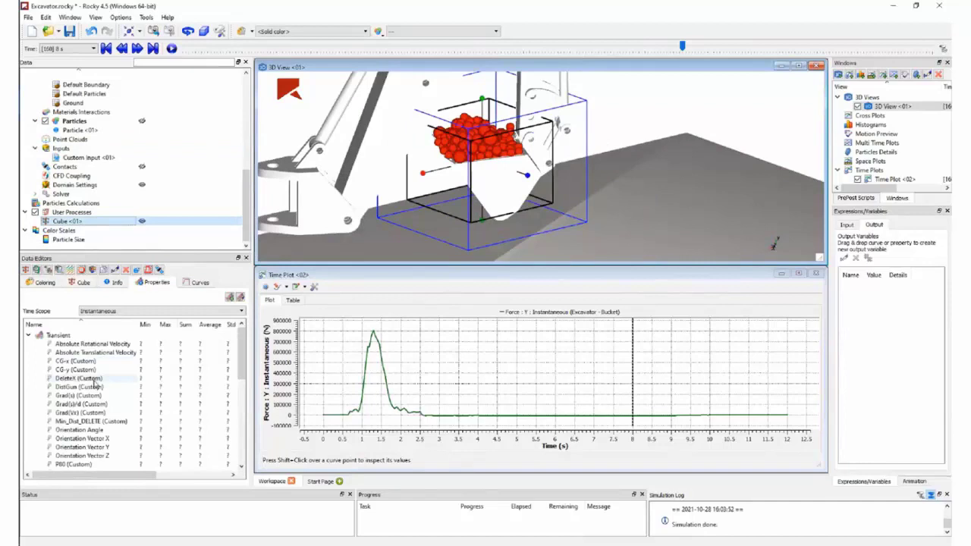
scroll(95, 385, "down", 5)
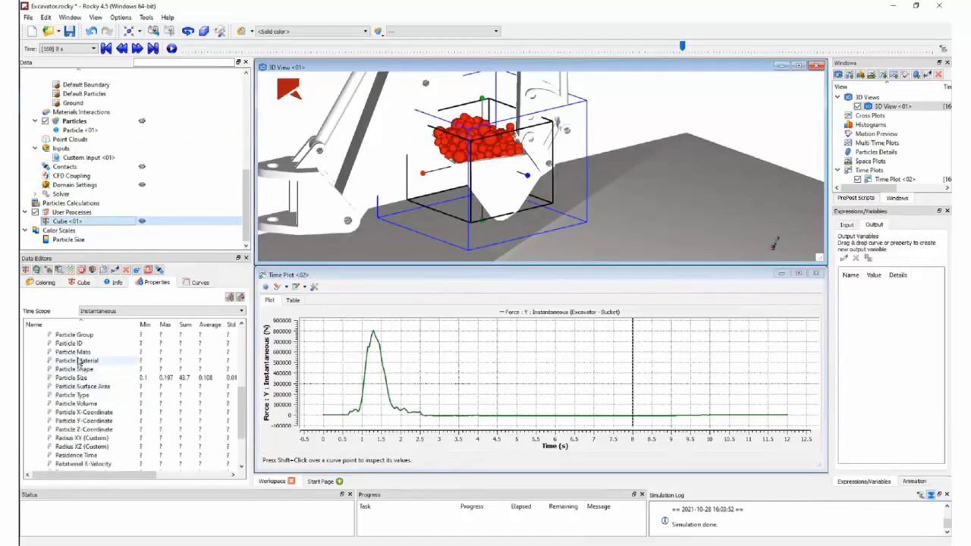
left_click_drag(73, 352, 857, 325)
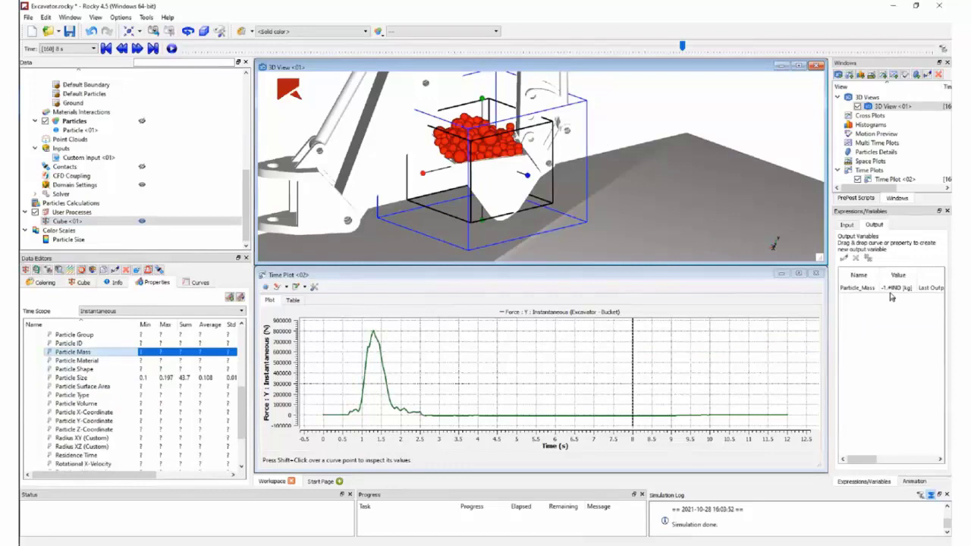
Set the Particle_Mass output variable to use the sum property at a specific time of 8 s.
double_click(890, 296)
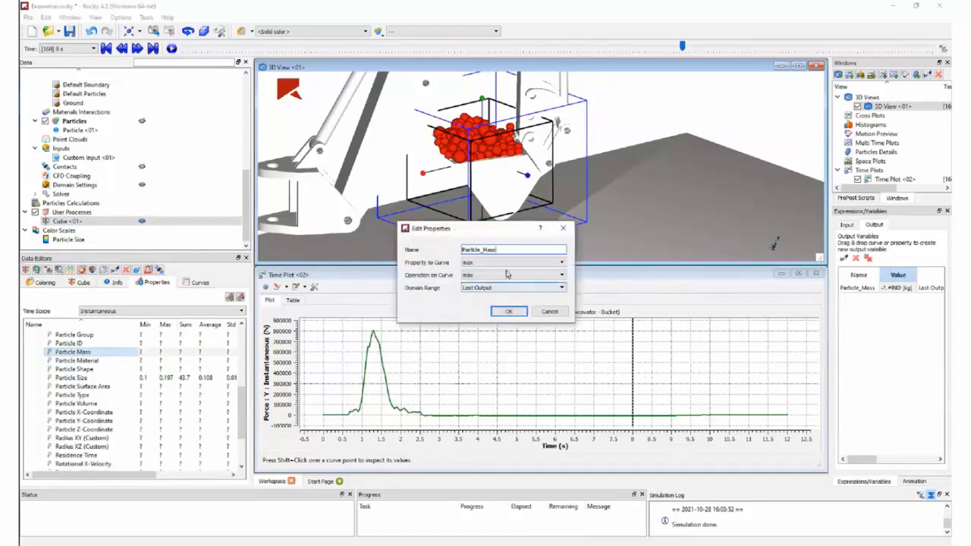
left_click(507, 262)
left_click(482, 283)
left_click(482, 287)
left_click(480, 288)
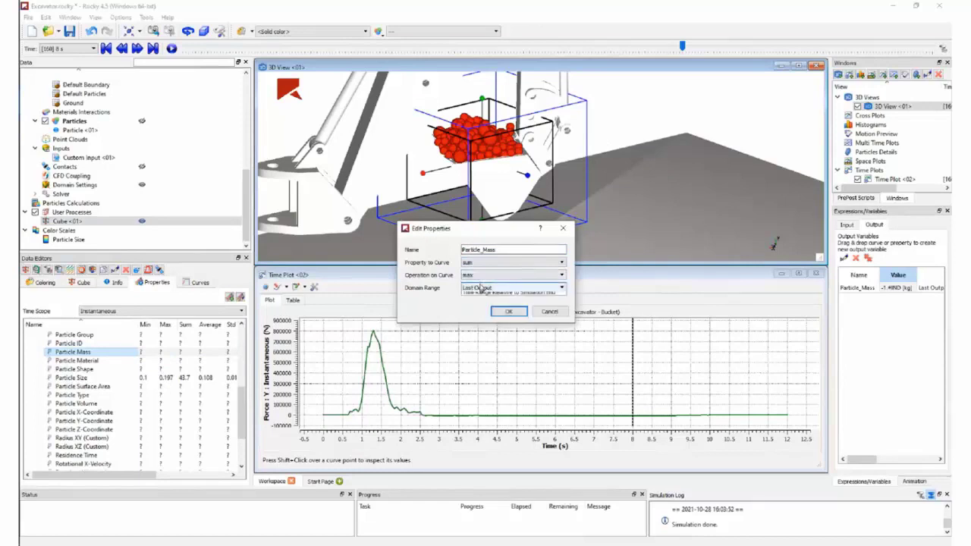
left_click(480, 288)
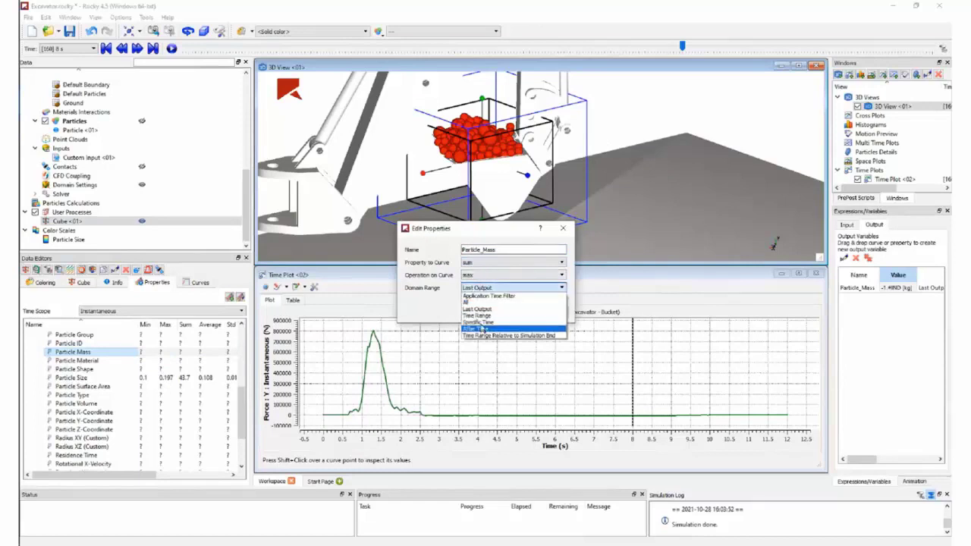
left_click(479, 322)
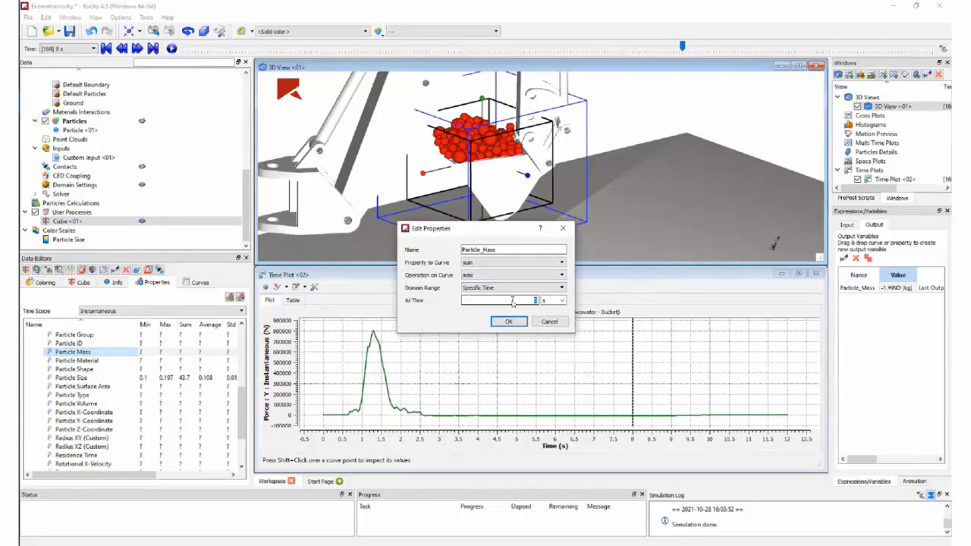
left_click(508, 322)
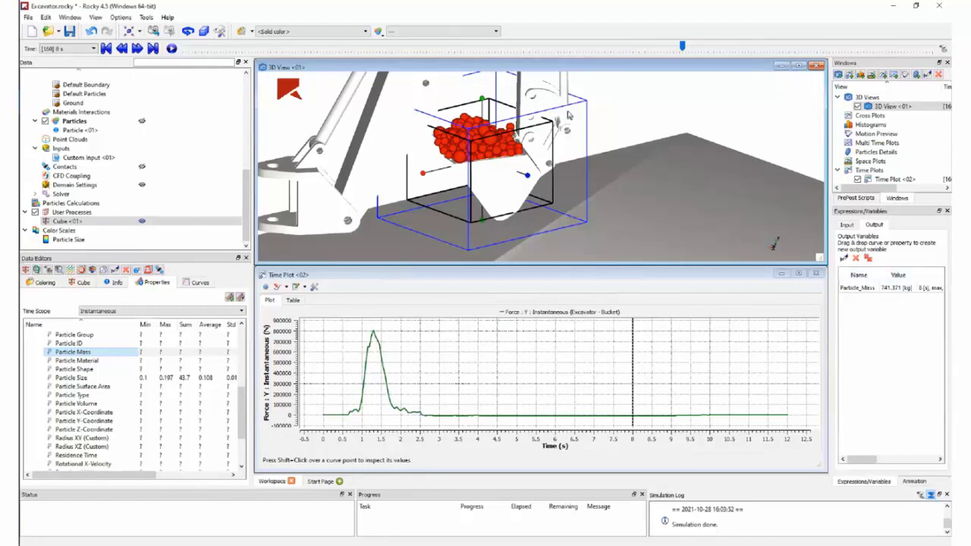
Maximize the 3D view, hide the cube's particles and all other geometries, and show only the Bucket.
left_click(798, 67)
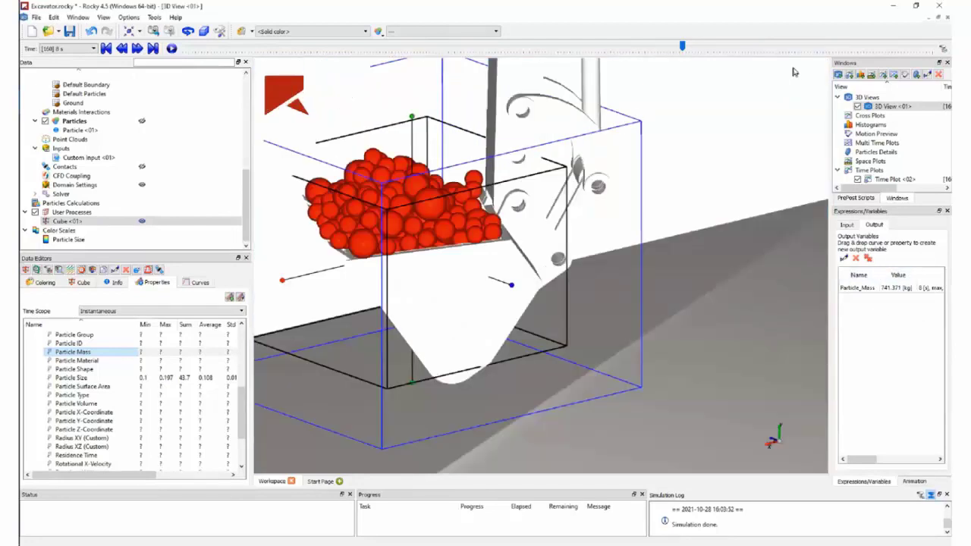
left_click(141, 222)
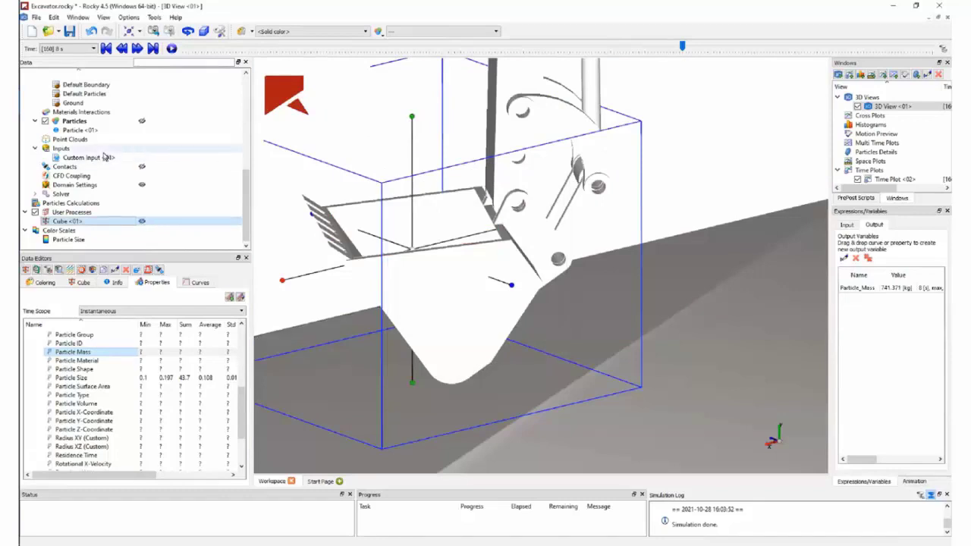
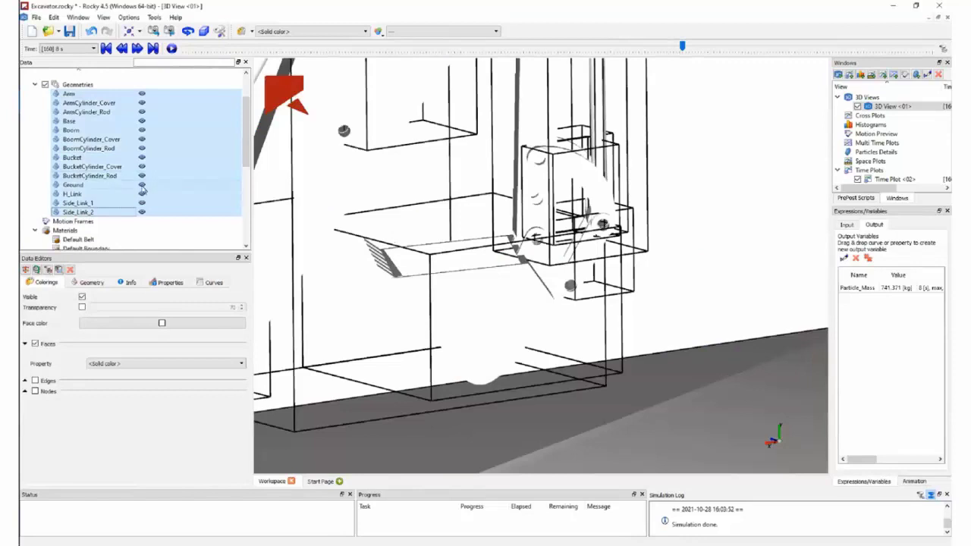
left_click(92, 158)
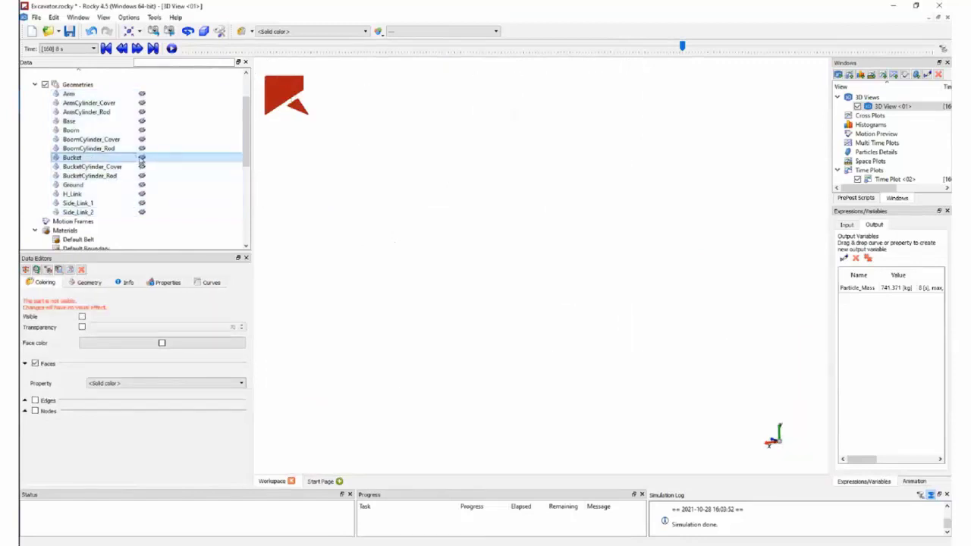
left_click(141, 158)
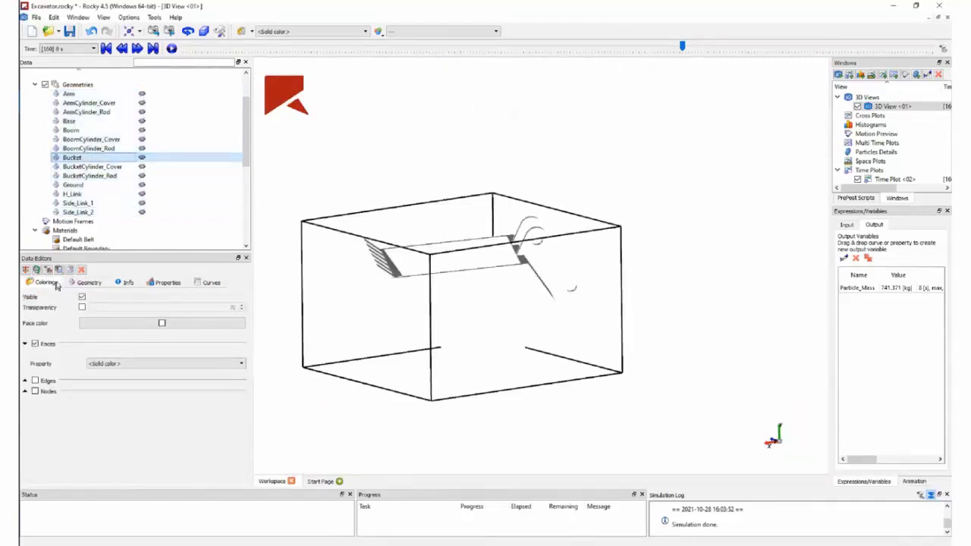
Color the bucket's faces by Stress : Tangential and display the result at 2.4 s from the bucket's open side.
left_click(105, 364)
scroll(124, 407, "down", 2)
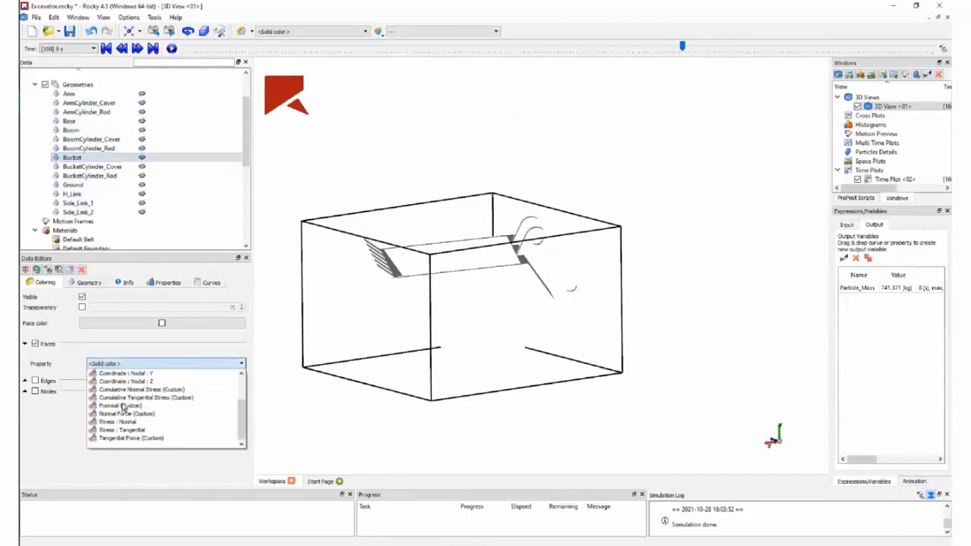
left_click(123, 429)
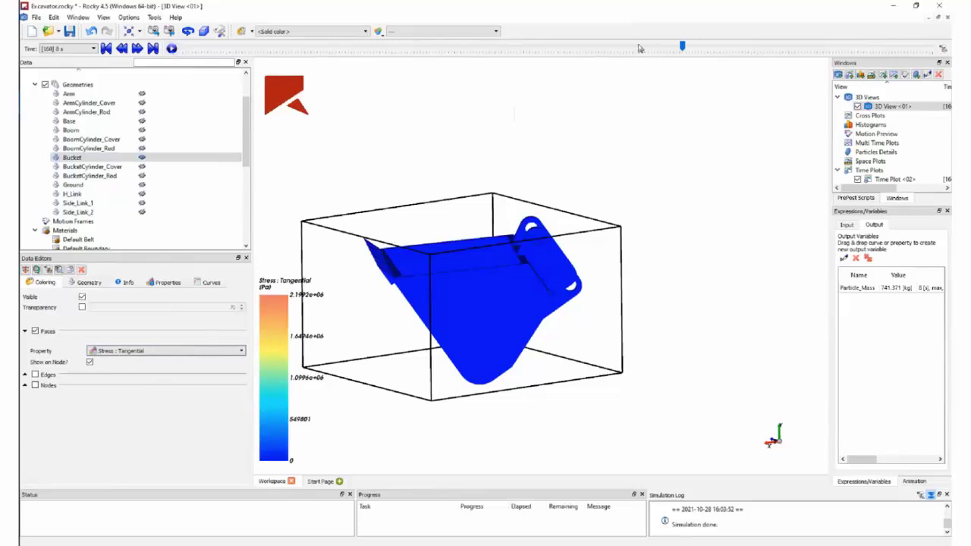
left_click(378, 51)
mouse_move(342, 55)
left_mouse_down()
mouse_move(280, 54)
mouse_move(332, 51)
left_mouse_up()
left_click_drag(395, 234, 655, 348)
Give the tangential stress color scale user-defined limits with a maximum of 1.67114e+03 Pa and inspect the bucket.
right_click(286, 319)
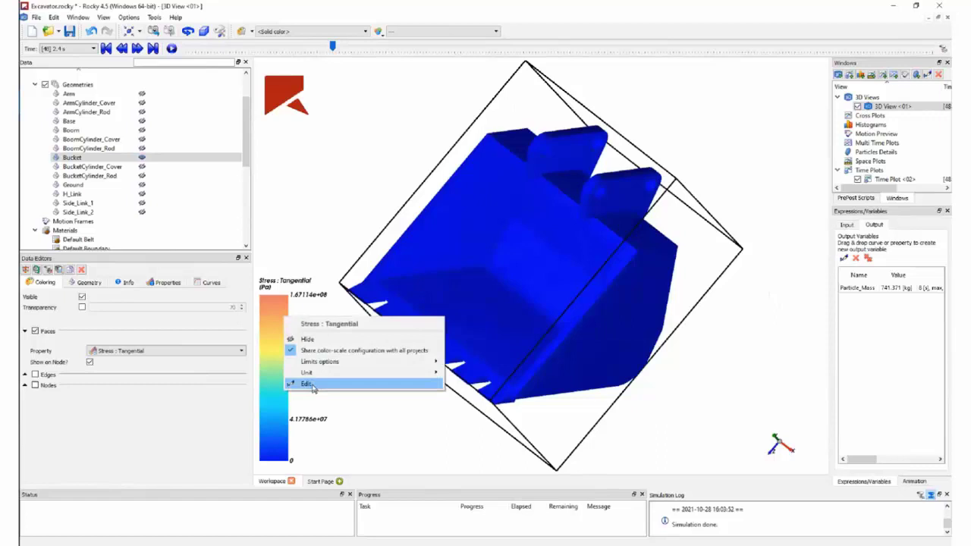
left_click(305, 383)
left_click(170, 335)
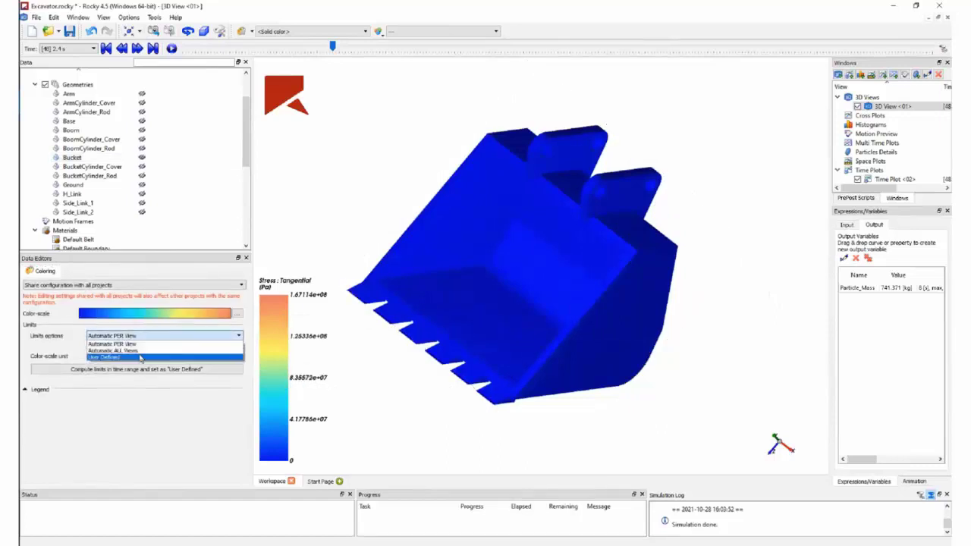
left_click(159, 351)
double_click(178, 351)
type("1.67114e+03")
key("Return")
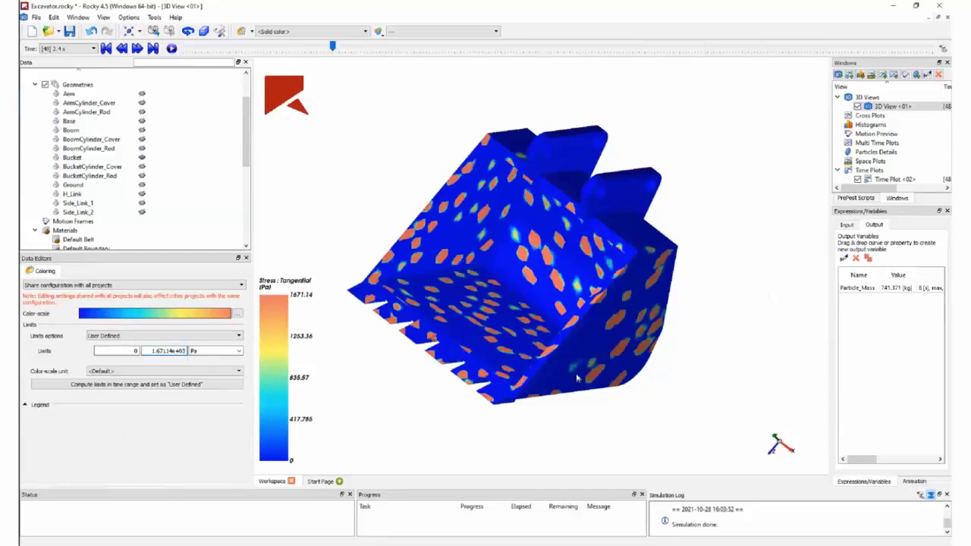
left_click_drag(535, 375, 479, 388)
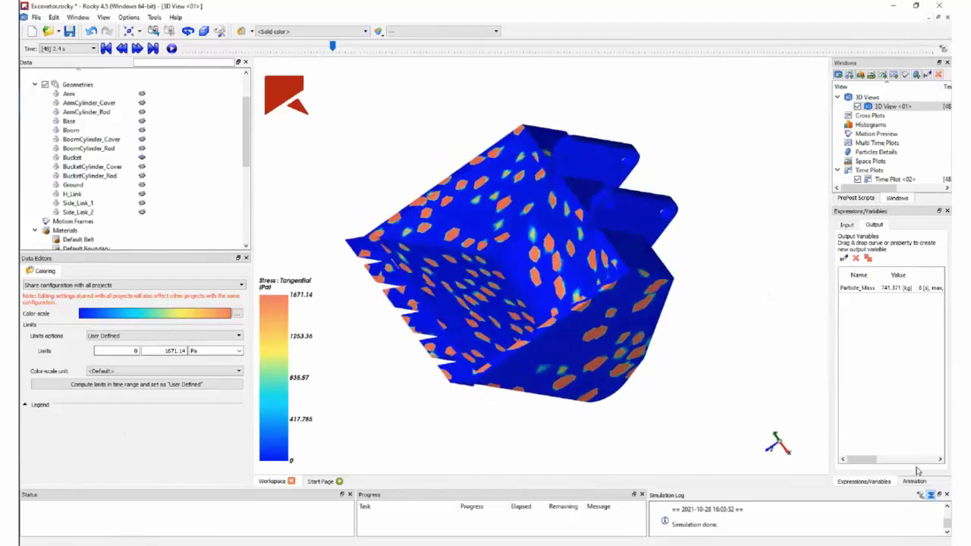
Add a time statistics property to the Bucket that averages Stress : Tangential from 0 to 12 s.
left_click(82, 158)
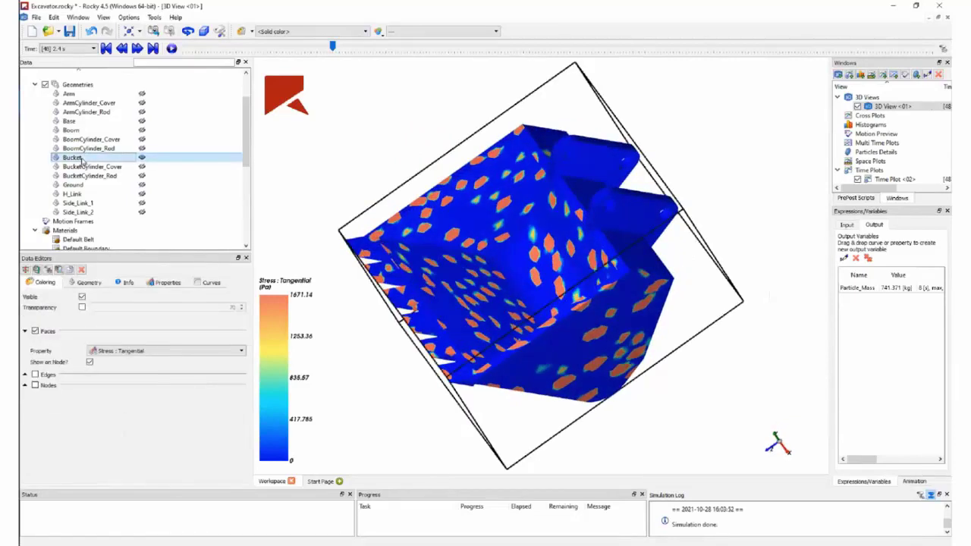
left_click(163, 282)
left_click(218, 298)
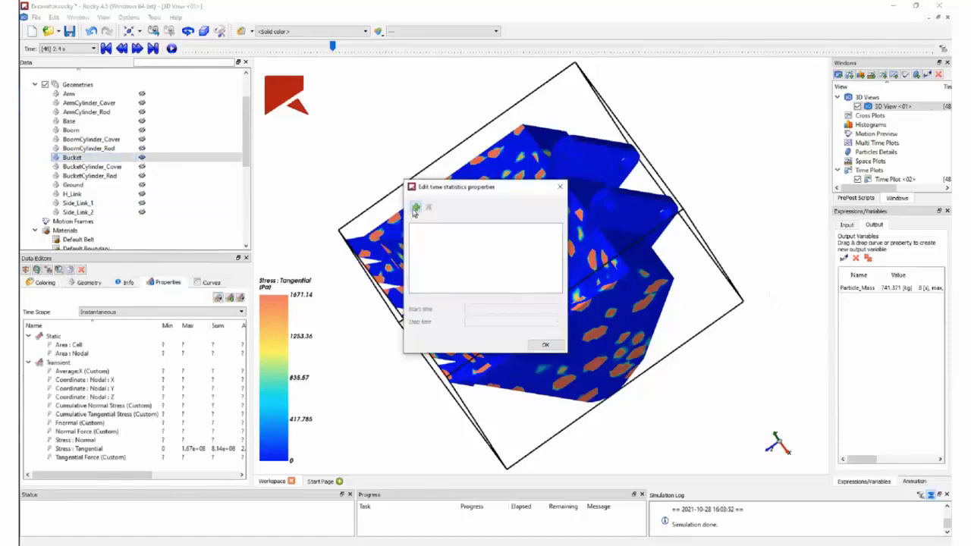
left_click(415, 207)
left_click(416, 185)
left_click(416, 370)
left_click(519, 166)
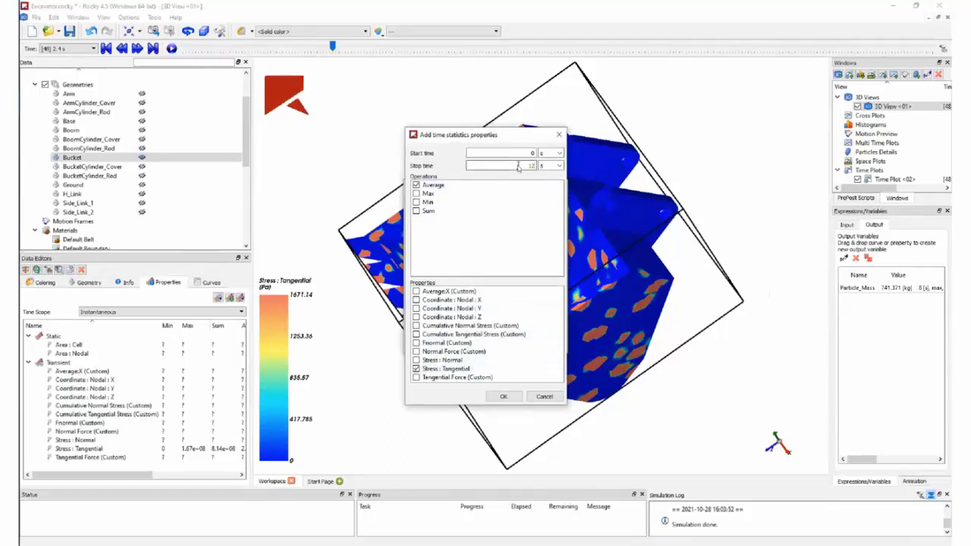
left_click(503, 396)
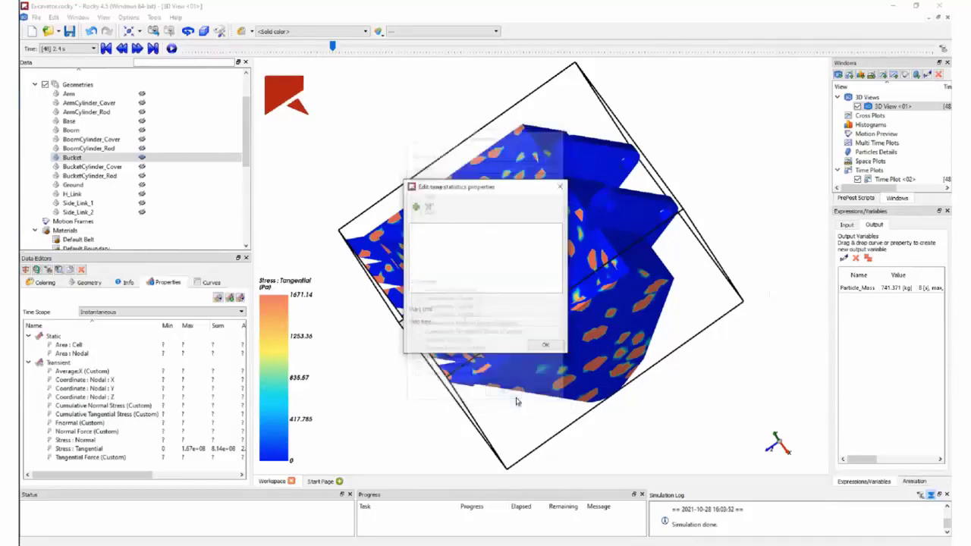
left_click(544, 345)
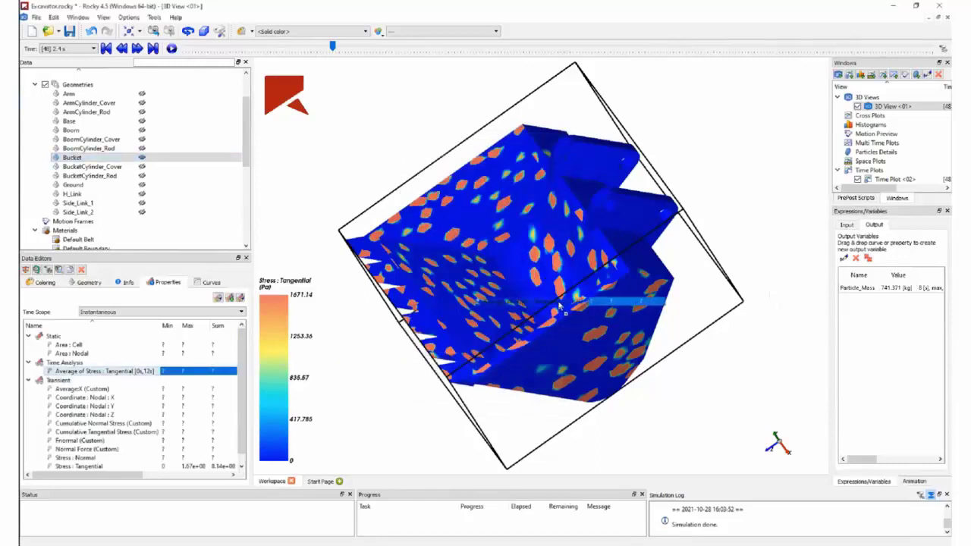
Color the bucket by its time-averaged tangential stress, set the color scale's upper limit to 10000 Pa and view the bucket's interior.
left_click_drag(486, 250, 260, 362)
right_click(269, 340)
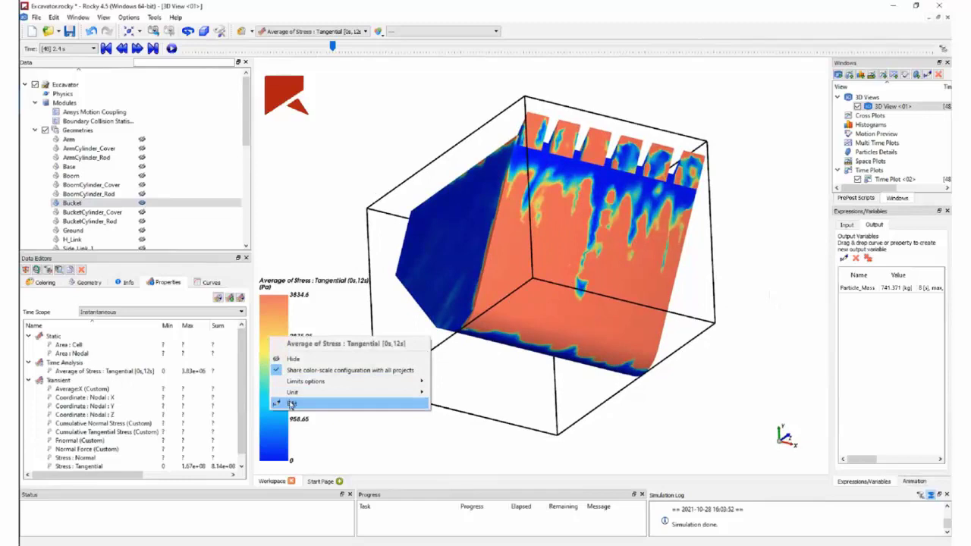
left_click(288, 431)
double_click(179, 349)
type("10000")
key("Return")
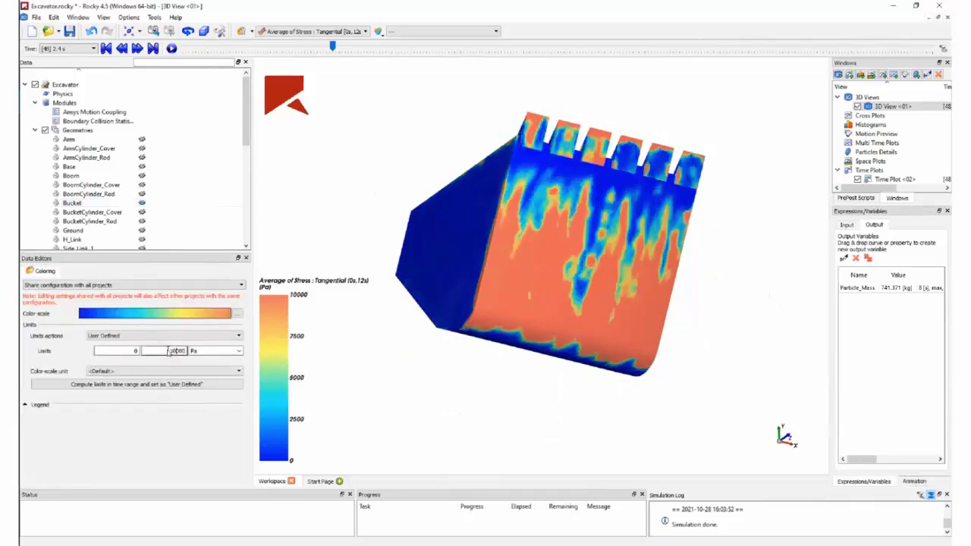
left_click_drag(714, 203, 699, 231)
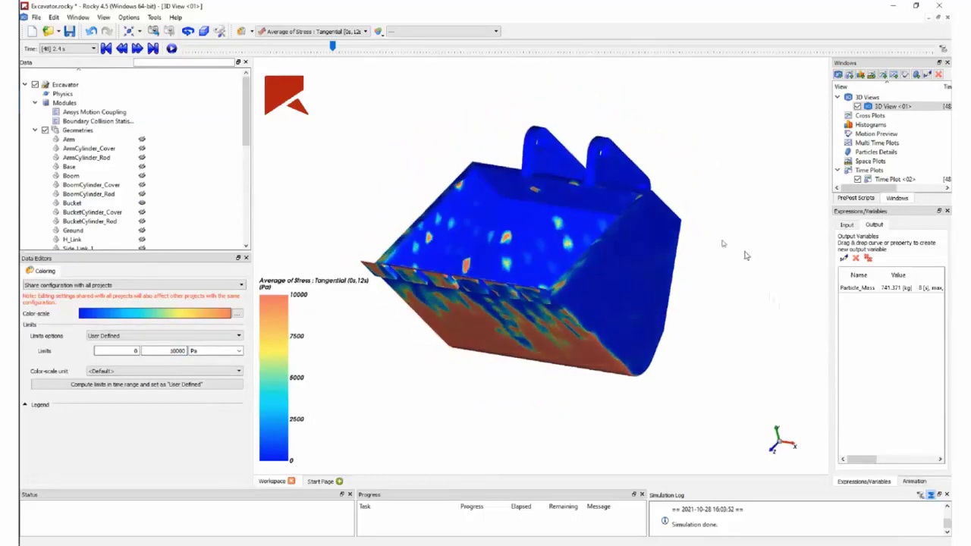